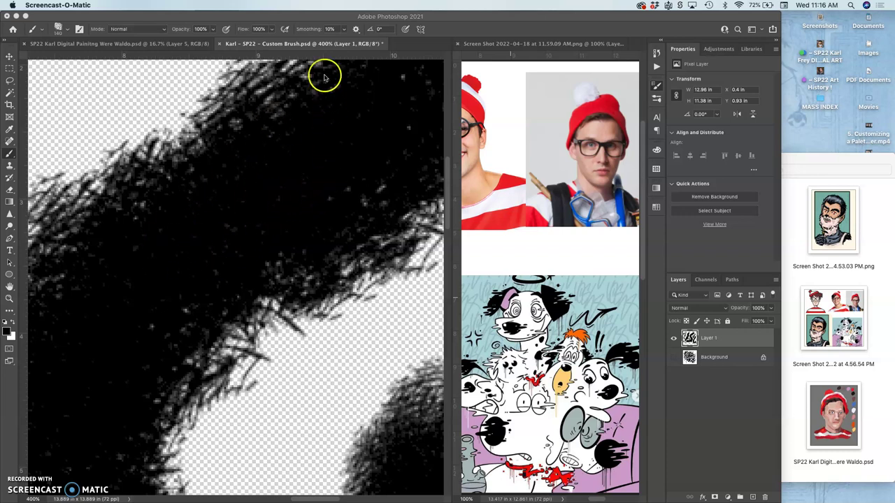
Open the brush settings and compare the brush's stroke preview with Texture on and off.
key(F5)
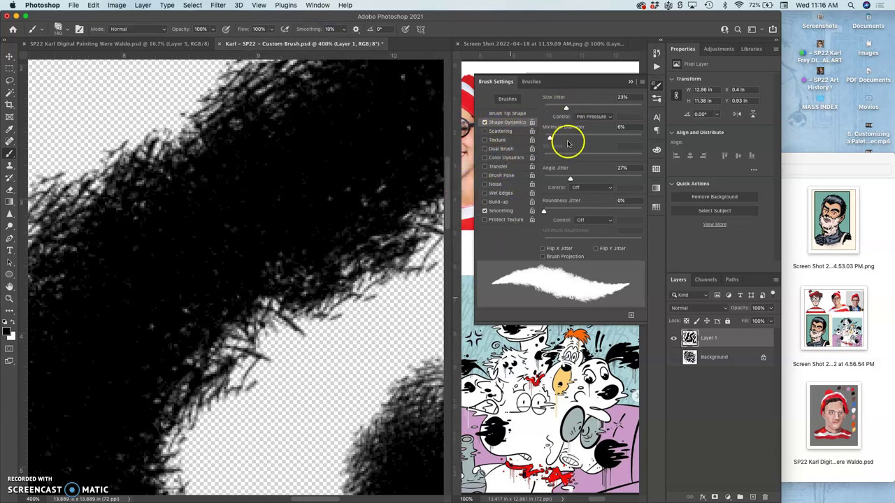
mouse_move(420, 256)
mouse_down()
mouse_move(288, 248)
mouse_move(306, 329)
mouse_move(277, 387)
mouse_move(288, 326)
mouse_move(291, 338)
mouse_move(357, 327)
mouse_move(330, 281)
mouse_move(277, 333)
mouse_move(295, 360)
mouse_move(281, 290)
mouse_move(225, 334)
mouse_move(263, 365)
mouse_move(299, 368)
mouse_move(299, 380)
mouse_move(315, 252)
mouse_move(291, 265)
mouse_move(275, 307)
mouse_move(273, 363)
mouse_move(429, 310)
mouse_up()
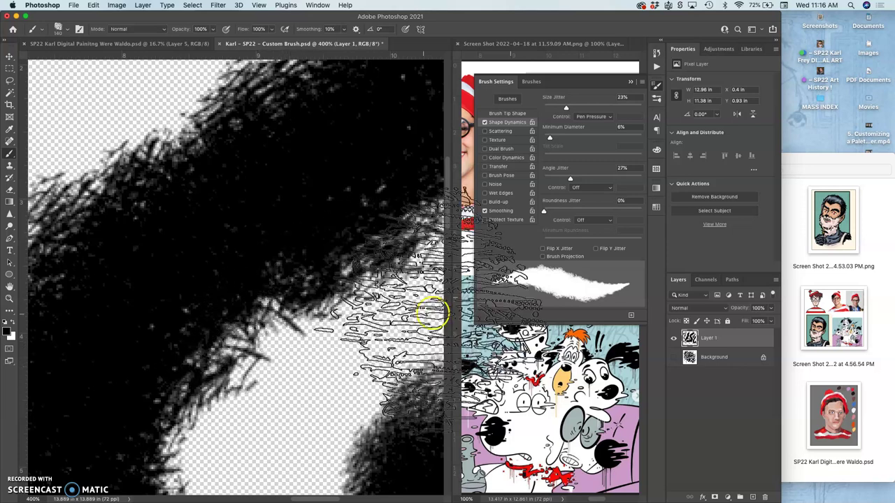
click(484, 141)
click(497, 140)
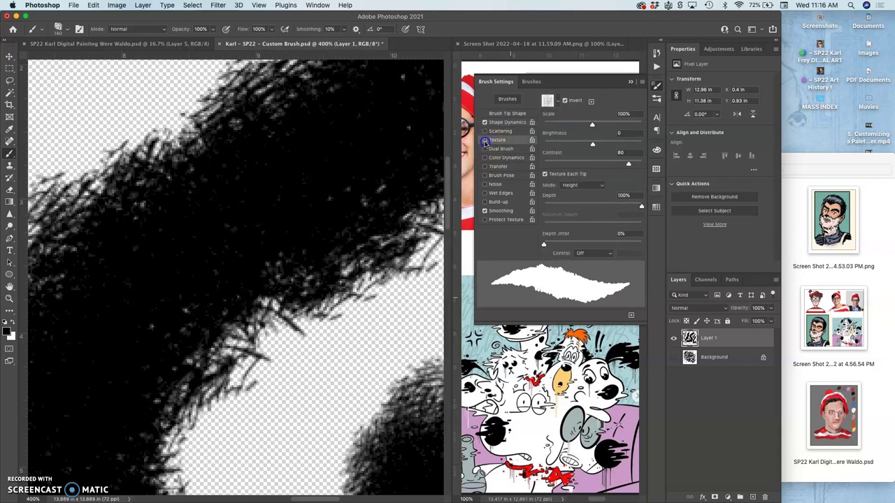
click(484, 141)
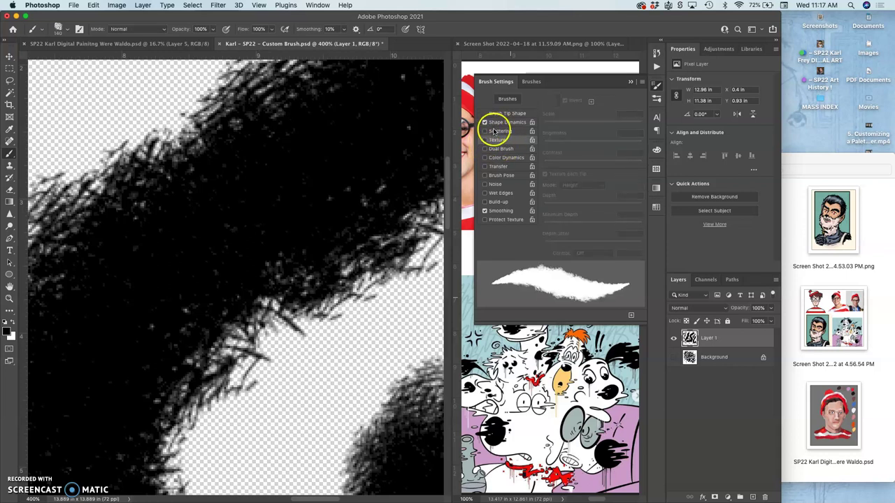
Enable Scattering for the brush with Scatter at 667%, Count at 2 and Count Jitter at 28%.
click(496, 132)
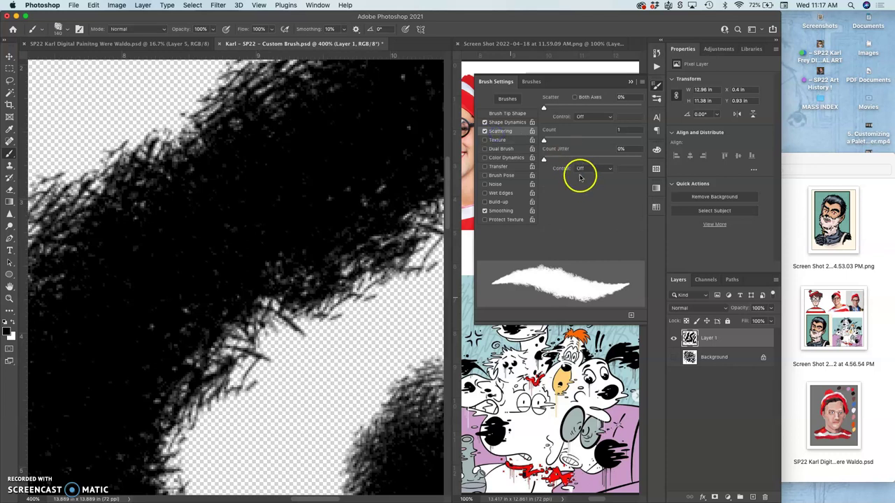
mouse_move(547, 108)
mouse_down()
mouse_move(566, 108)
mouse_move(559, 109)
mouse_up()
mouse_move(544, 141)
mouse_down()
mouse_move(552, 138)
mouse_move(572, 159)
mouse_up()
drag(558, 109, 609, 107)
scroll(379, 220, down, 6)
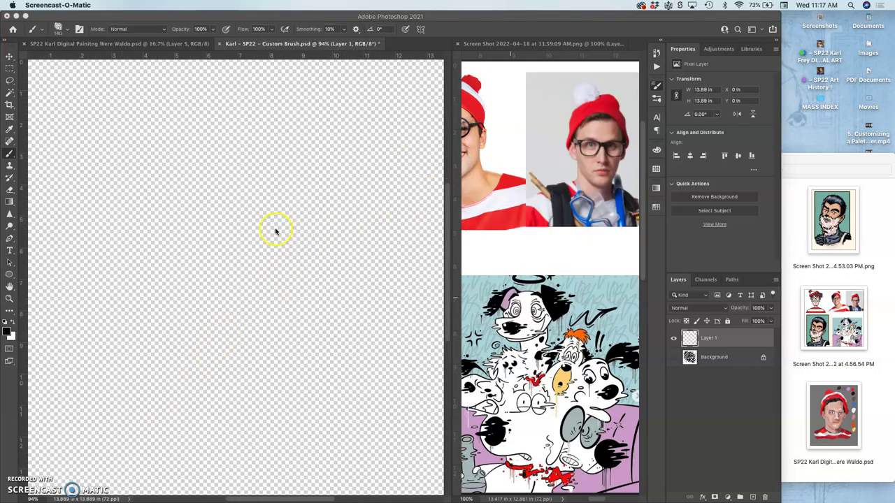
Set the brush's Roundness Jitter to 23% and paint several black test strokes on Layer 1.
click(295, 43)
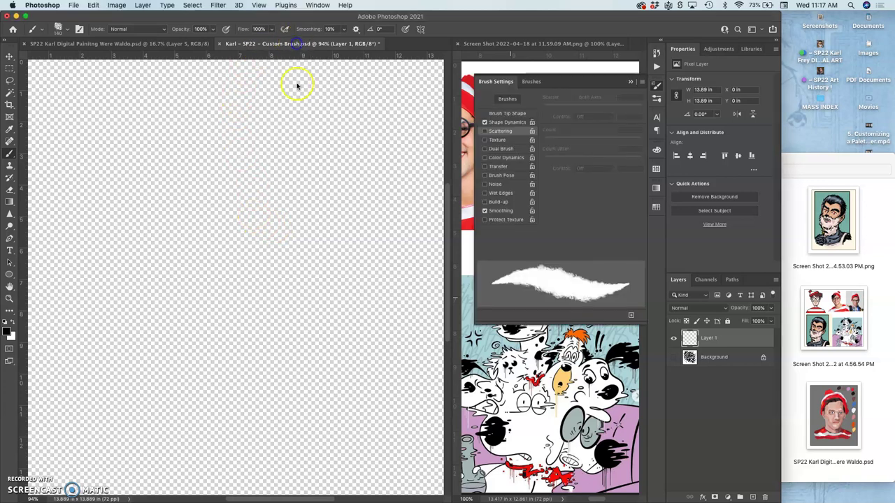
drag(355, 143, 314, 171)
click(505, 123)
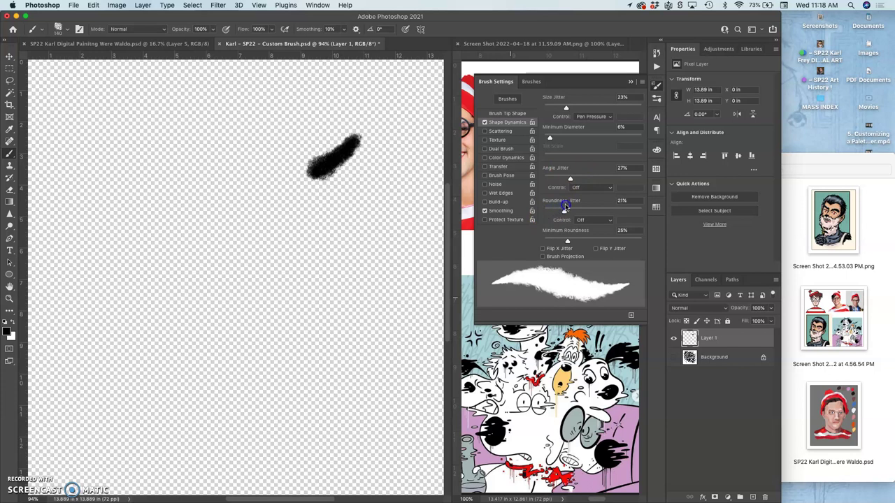
mouse_move(381, 190)
mouse_down()
mouse_move(342, 231)
mouse_move(270, 269)
mouse_move(221, 328)
mouse_move(256, 307)
mouse_move(242, 367)
mouse_move(292, 296)
mouse_move(334, 277)
mouse_move(293, 368)
mouse_up()
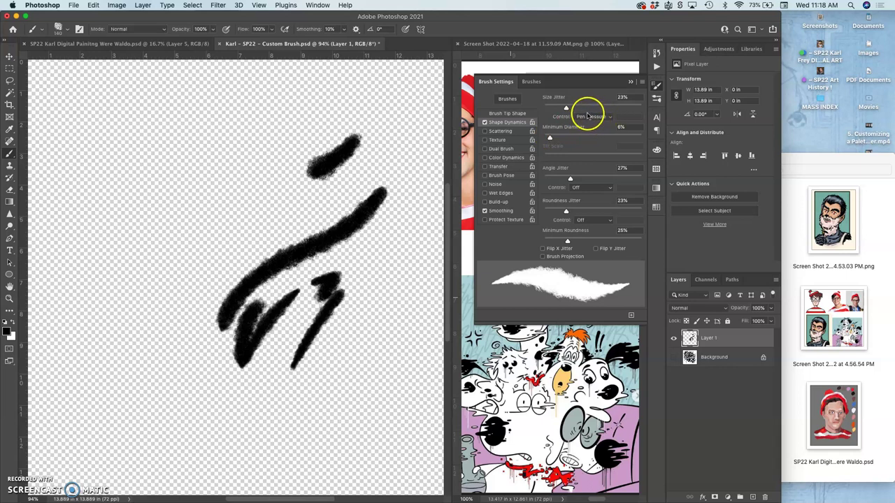
Try a high Size Jitter with a long diagonal stroke, and set Size Jitter to 25% for another test stroke.
drag(567, 108, 633, 107)
mouse_move(260, 110)
mouse_down()
mouse_move(125, 299)
mouse_move(73, 404)
mouse_up()
drag(625, 110, 567, 112)
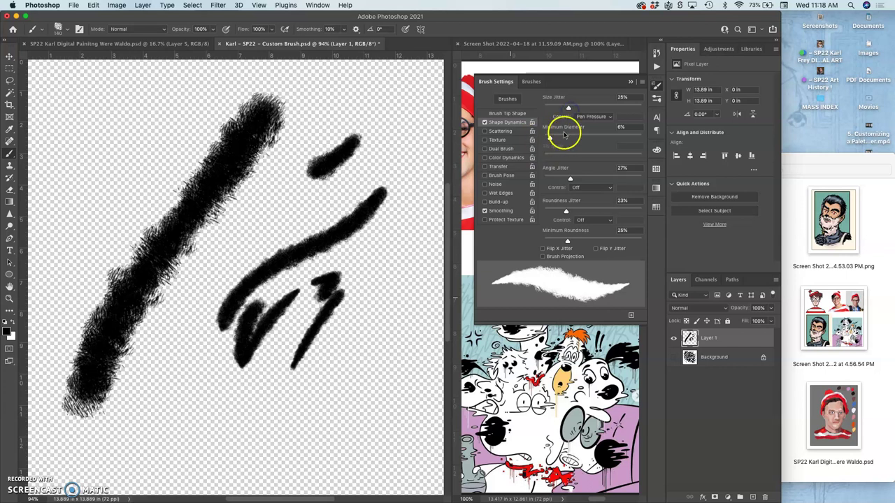
mouse_move(376, 102)
mouse_down()
mouse_move(334, 117)
mouse_move(296, 156)
mouse_move(218, 261)
mouse_move(168, 356)
mouse_move(180, 358)
mouse_move(181, 395)
mouse_move(214, 413)
mouse_move(316, 353)
mouse_move(369, 306)
mouse_move(363, 370)
mouse_up()
Undo all the test strokes until Layer 1 is empty.
key(super+z)
key(super+z)
key(super+z)
key(super+z)
key(super+z)
key(super+z)
key(super+z)
key(super+z)
key(super+z)
key(super+z)
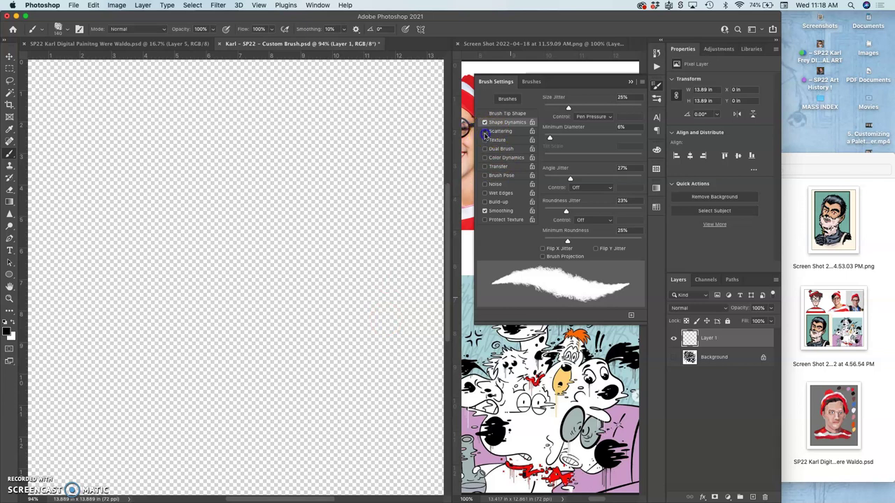
Enable Scattering with Scatter at 248% and Count at 3, and paint two thick diagonal test strokes.
click(485, 132)
click(499, 132)
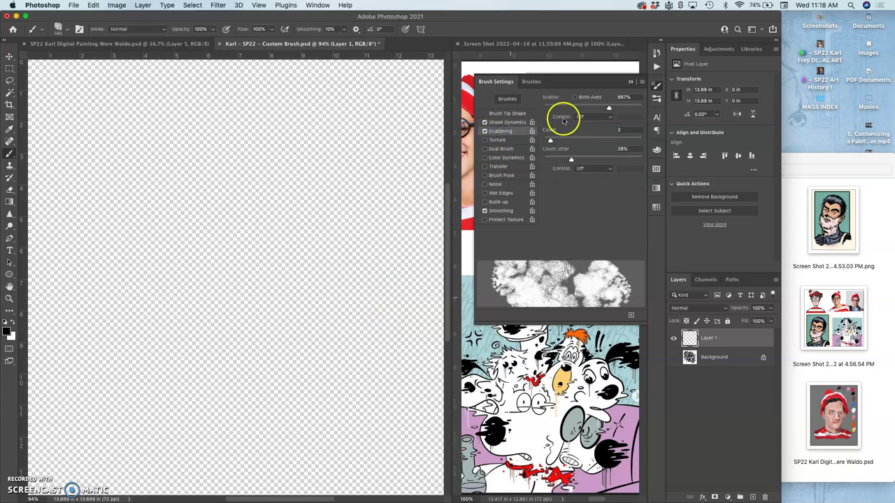
mouse_move(603, 109)
mouse_down()
mouse_move(567, 110)
mouse_move(559, 140)
mouse_up()
mouse_move(377, 161)
mouse_down()
mouse_move(364, 133)
mouse_move(249, 284)
mouse_move(175, 391)
mouse_up()
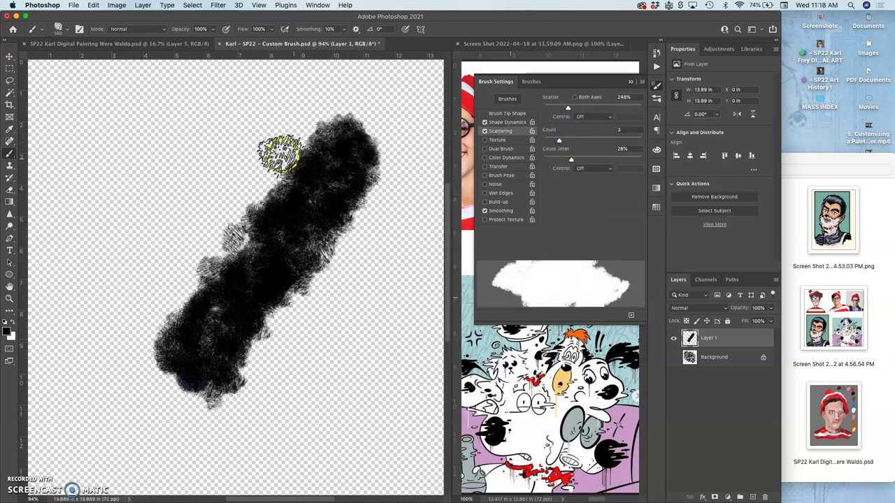
mouse_move(279, 144)
mouse_down()
mouse_move(195, 225)
mouse_move(143, 280)
mouse_up()
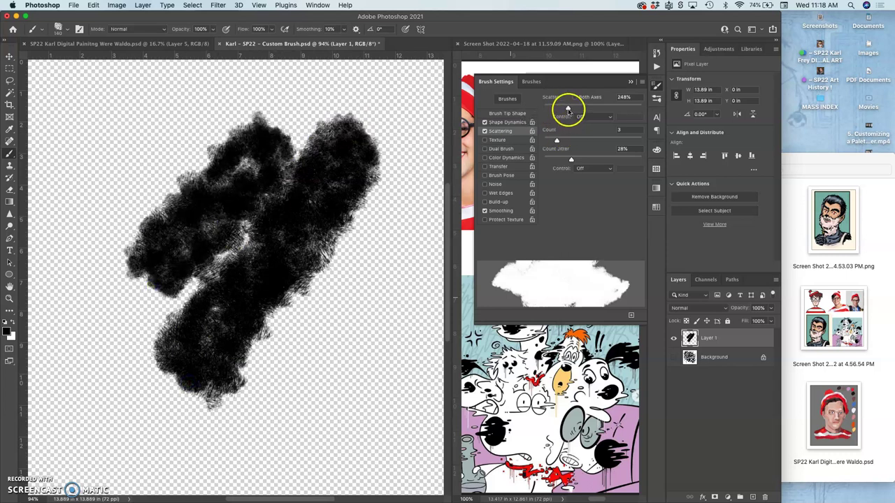
Raise Scatter to 562% and paint broad scattered strokes across most of the canvas.
drag(567, 110, 598, 109)
mouse_move(188, 155)
mouse_down()
mouse_move(118, 306)
mouse_move(115, 437)
mouse_move(259, 428)
mouse_move(359, 249)
mouse_move(365, 217)
mouse_up()
mouse_move(243, 409)
mouse_down()
mouse_move(169, 404)
mouse_move(285, 381)
mouse_move(329, 353)
mouse_move(362, 246)
mouse_move(365, 182)
mouse_move(310, 136)
mouse_move(194, 138)
mouse_move(200, 259)
mouse_up()
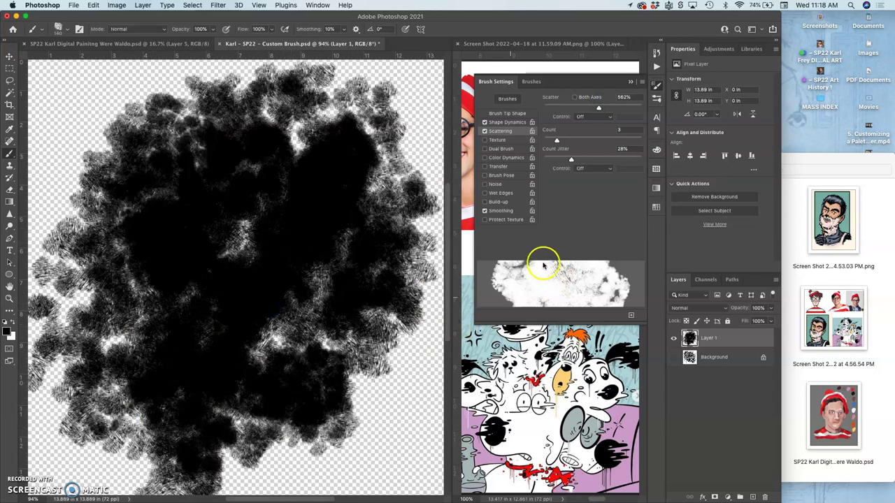
Turn off Scattering and undo the scattered test strokes.
click(484, 132)
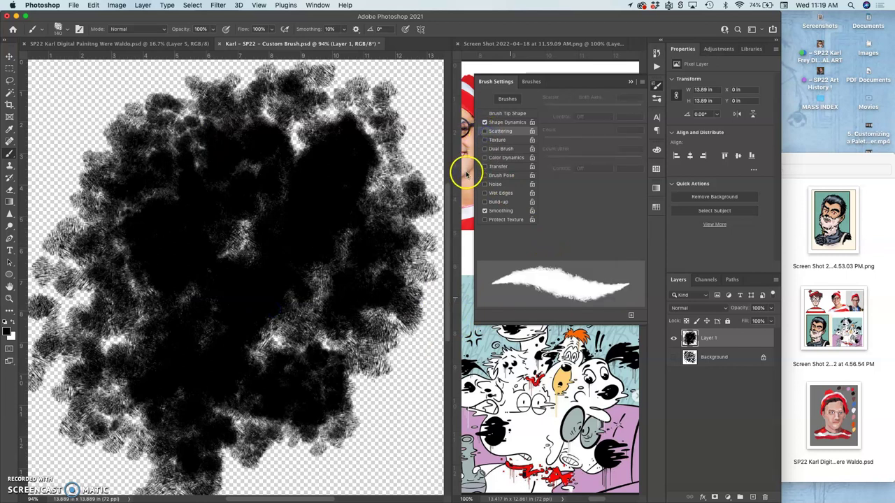
key(super+z)
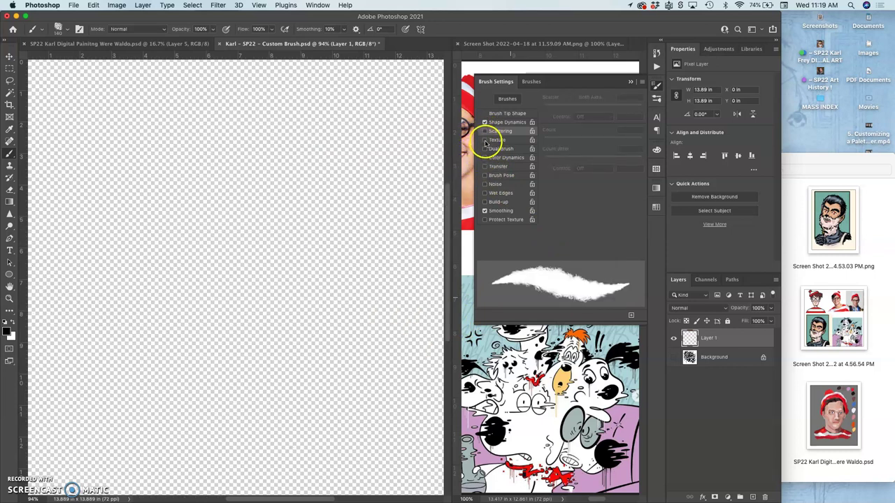
Enable Texture for the brush and set its Depth to 9%.
click(485, 140)
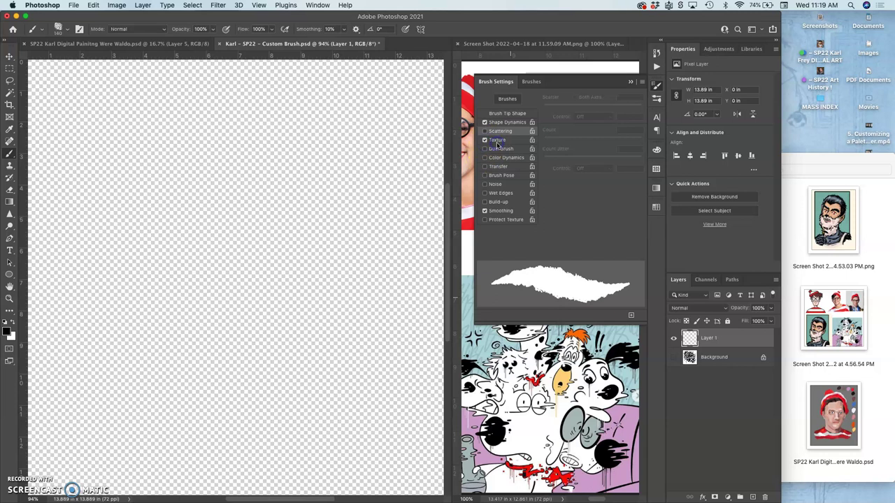
click(496, 142)
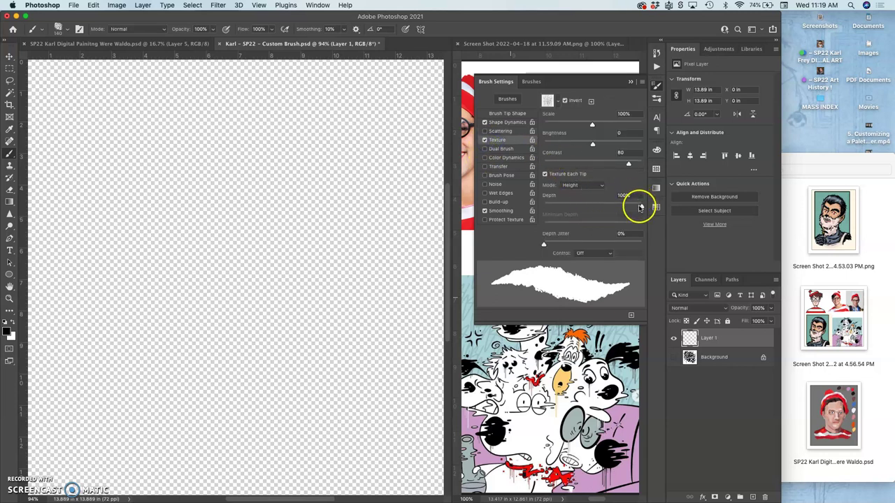
drag(604, 214, 553, 219)
Try several patterns for the brush texture and choose the second plain gray one.
click(559, 102)
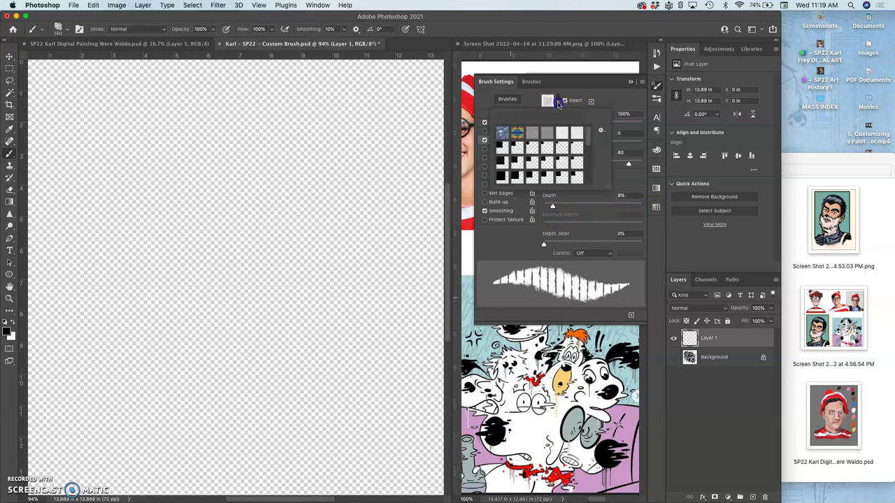
click(534, 133)
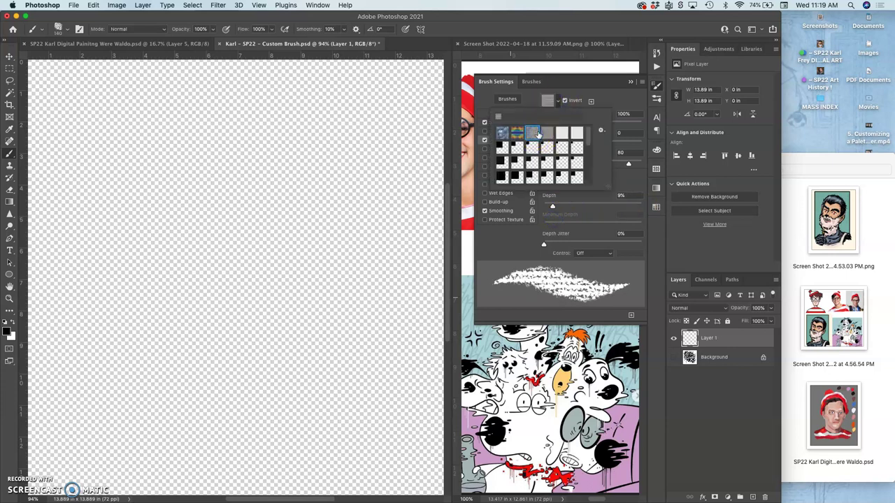
click(562, 132)
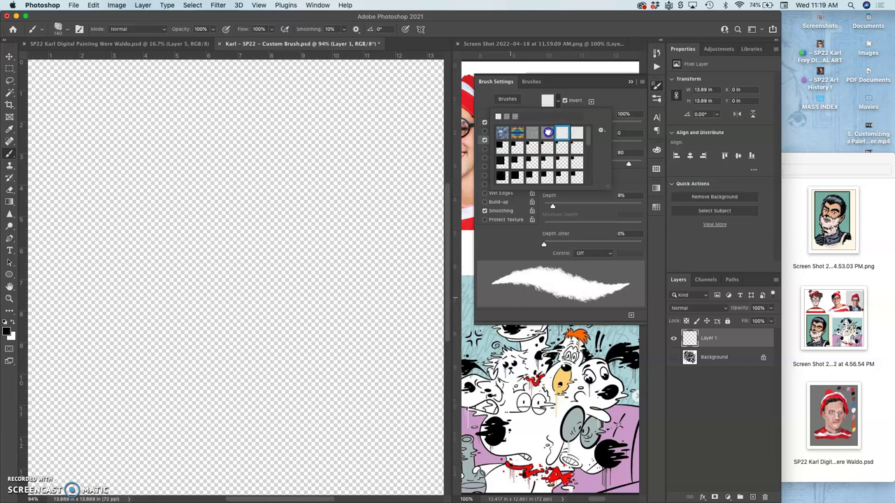
click(548, 133)
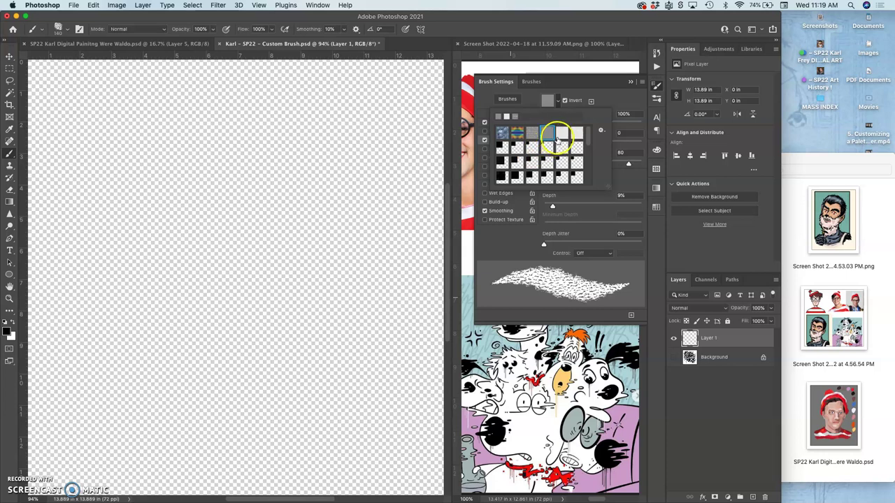
click(610, 101)
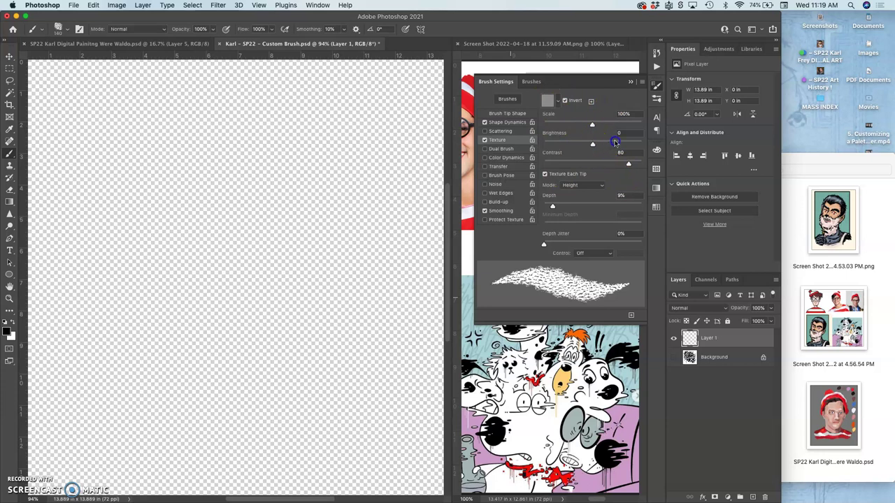
Set the texture's Scale to 89%, Brightness to -54, Contrast to 50 and Depth Jitter to 19%, and paint light test strokes.
mouse_move(616, 142)
mouse_down()
mouse_move(577, 148)
mouse_move(587, 124)
mouse_up()
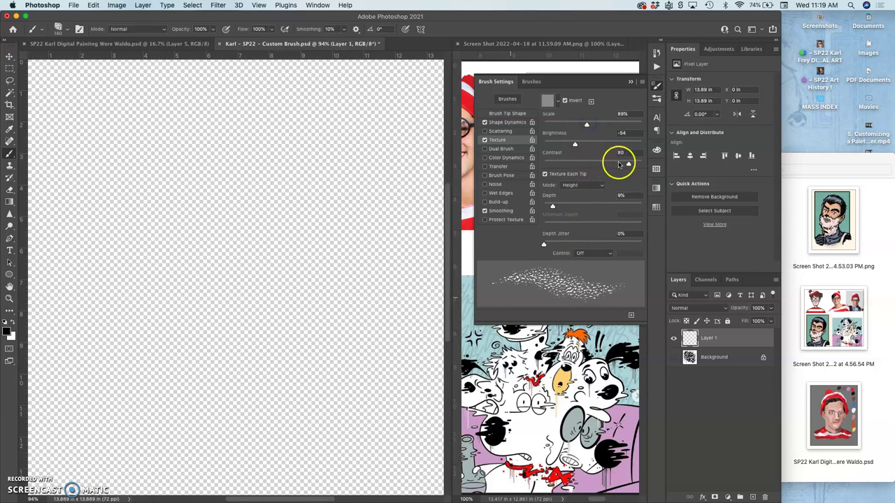
mouse_move(629, 164)
mouse_down()
mouse_move(595, 166)
mouse_move(605, 164)
mouse_up()
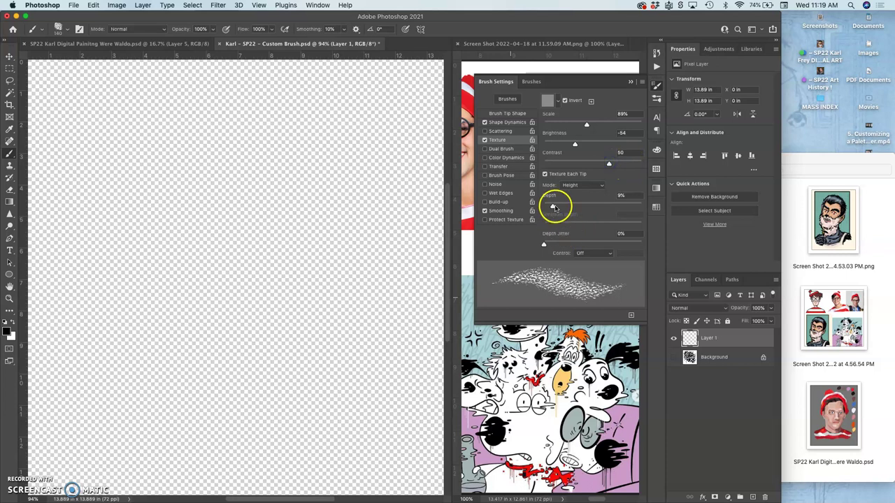
mouse_move(554, 207)
mouse_down()
mouse_move(569, 205)
mouse_move(553, 208)
mouse_up()
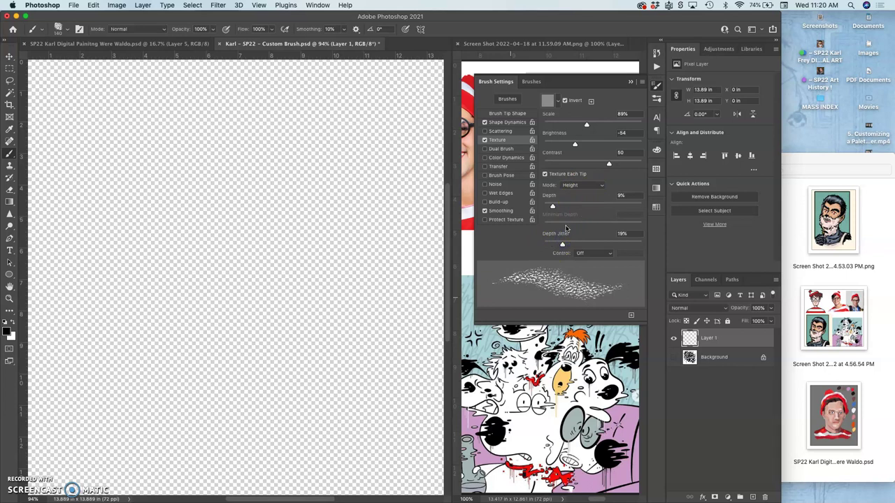
mouse_move(348, 119)
mouse_down()
mouse_move(336, 145)
mouse_move(285, 178)
mouse_move(249, 234)
mouse_move(357, 173)
mouse_move(282, 299)
mouse_move(297, 321)
mouse_move(342, 271)
mouse_move(345, 296)
mouse_move(309, 377)
mouse_up()
Set the texture's Scale to 167%, increase its Brightness, and paint darker textured strokes over the canvas.
click(587, 125)
mouse_move(587, 126)
mouse_down()
mouse_move(564, 127)
mouse_move(611, 123)
mouse_move(580, 143)
mouse_move(599, 141)
mouse_up()
mouse_move(286, 132)
mouse_down()
mouse_move(225, 177)
mouse_move(177, 245)
mouse_move(206, 243)
mouse_move(211, 299)
mouse_move(194, 306)
mouse_move(139, 271)
mouse_move(168, 409)
mouse_move(239, 375)
mouse_move(243, 396)
mouse_move(311, 339)
mouse_move(292, 394)
mouse_up()
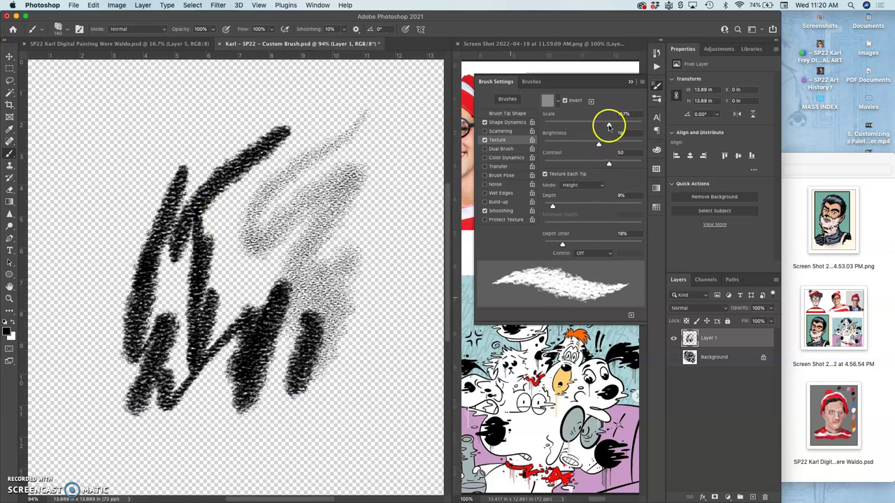
Set the texture's Brightness to 61 and paint more dense test strokes to check the grain up close.
mouse_move(597, 143)
mouse_down()
mouse_move(583, 144)
mouse_move(613, 142)
mouse_up()
mouse_move(381, 171)
mouse_down()
mouse_move(329, 268)
mouse_move(353, 299)
mouse_move(344, 383)
mouse_move(360, 373)
mouse_move(301, 395)
mouse_move(313, 183)
mouse_move(270, 187)
mouse_move(204, 216)
mouse_up()
key(super+plus)
key(super+plus)
key(super+plus)
key(super+plus)
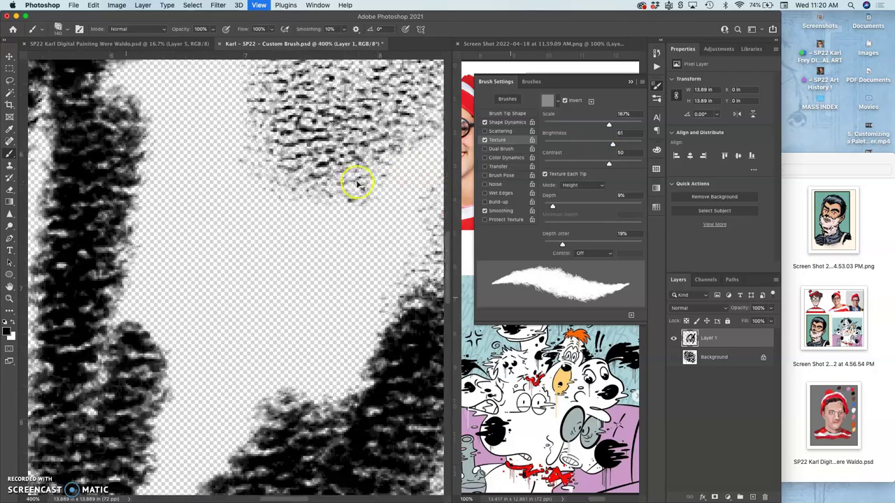
drag(307, 295, 285, 423)
mouse_move(237, 112)
mouse_down()
mouse_move(293, 273)
mouse_move(134, 346)
mouse_up()
mouse_move(275, 278)
mouse_down()
mouse_move(255, 258)
mouse_move(161, 255)
mouse_up()
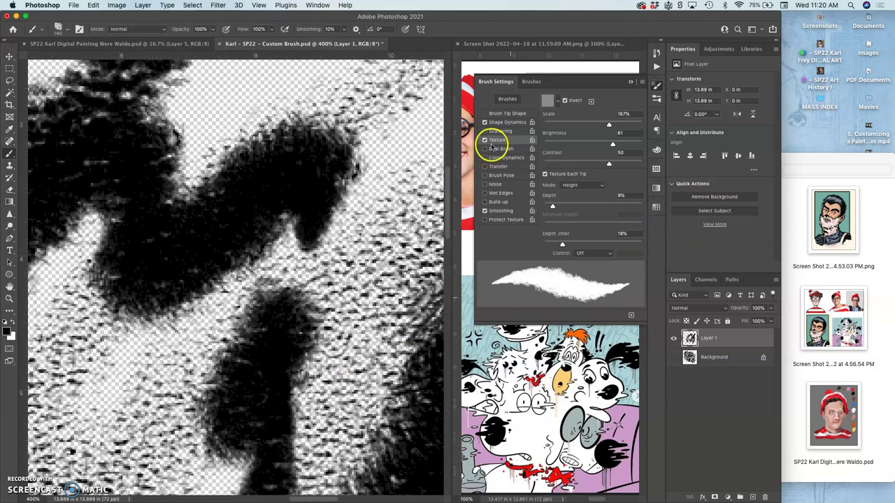
Paint a thick textured test stroke in the empty area near the canvas's upper-left corner.
key(super+minus)
key(super+minus)
key(super+minus)
key(super+minus)
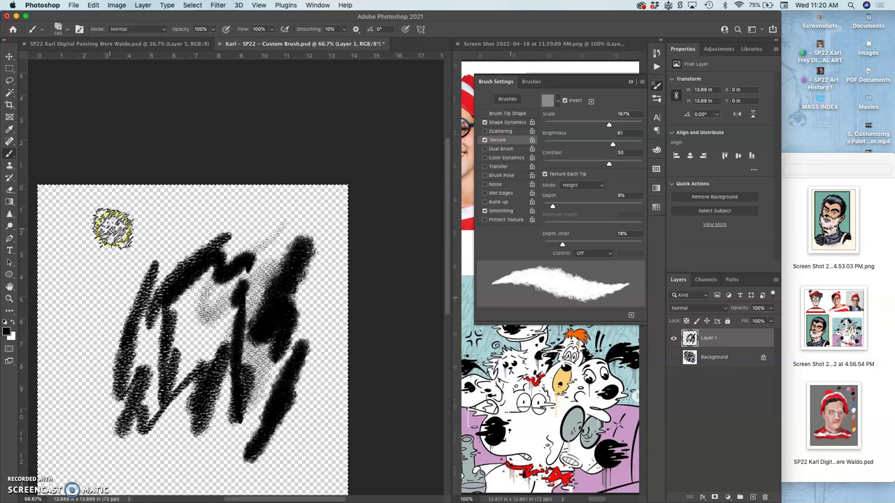
key(super+plus)
key(super+plus)
key(super+plus)
drag(90, 285, 465, 275)
drag(230, 231, 370, 274)
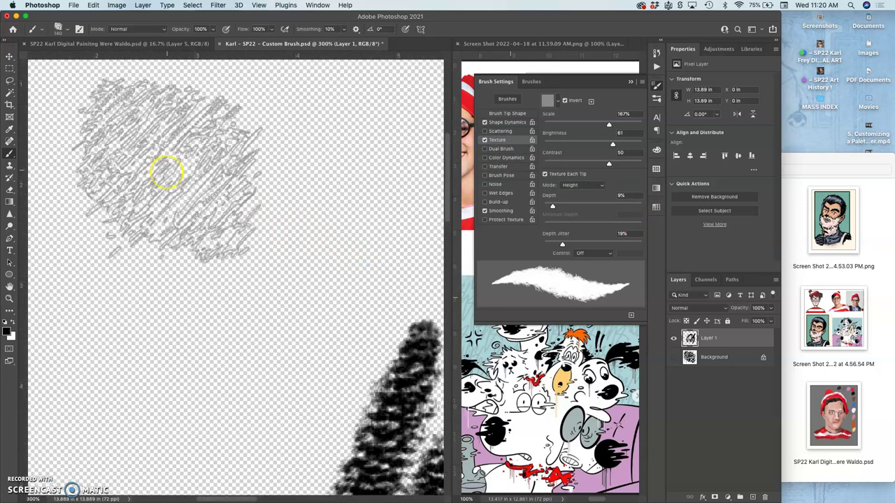
mouse_move(163, 165)
mouse_down()
mouse_move(122, 305)
mouse_move(150, 224)
mouse_move(175, 355)
mouse_up()
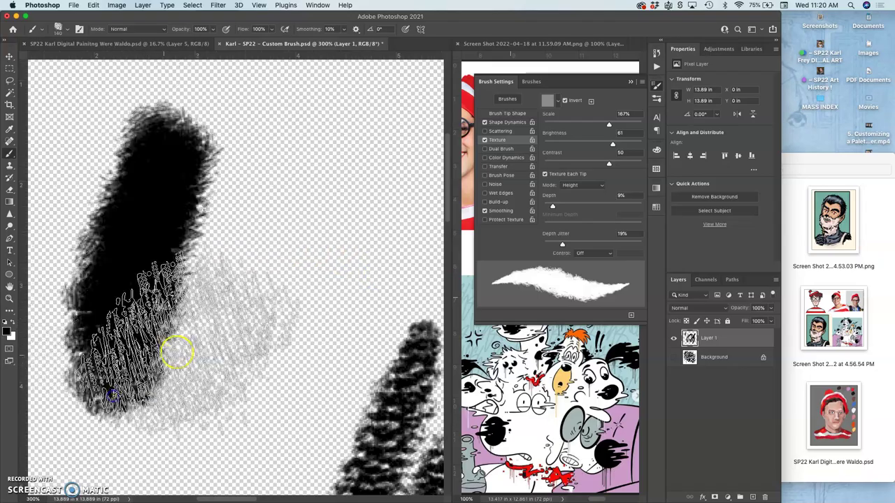
Turn off Texture and paint plain strokes beside the textured one for comparison.
click(484, 140)
drag(308, 77, 286, 266)
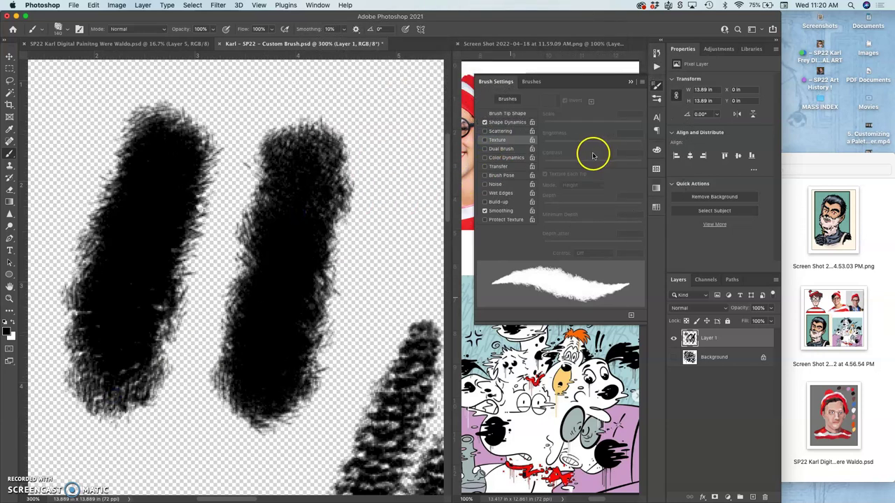
mouse_move(357, 222)
mouse_down()
mouse_move(312, 323)
mouse_move(345, 245)
mouse_up()
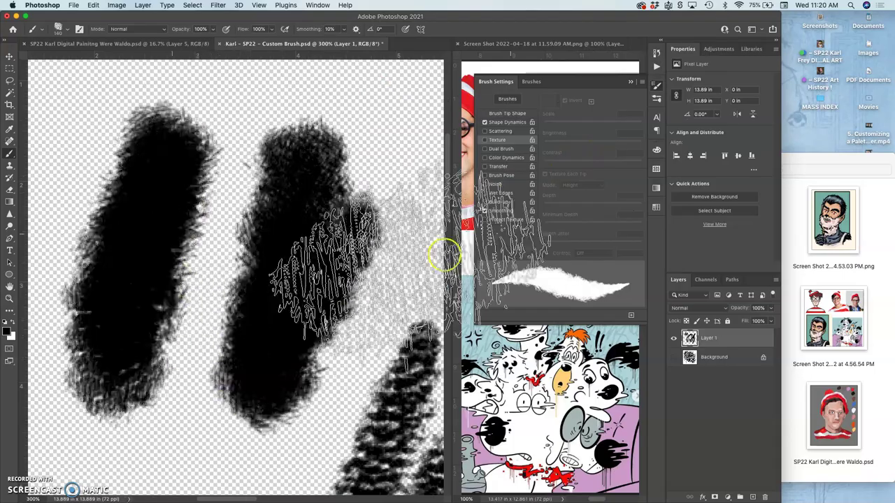
Turn Texture back on, set its Depth to 4%, and paint textured test strokes over and beside the existing dark ones.
click(484, 140)
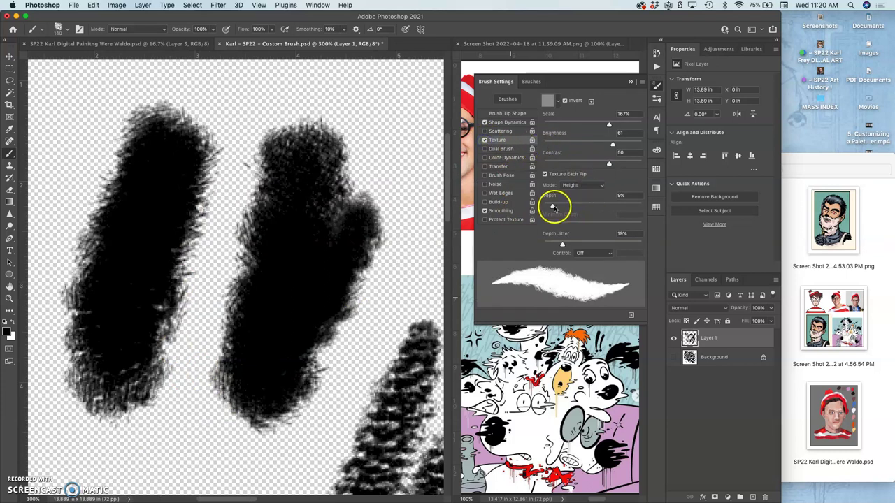
mouse_move(552, 206)
mouse_down()
mouse_move(561, 207)
mouse_move(549, 208)
mouse_up()
mouse_move(279, 133)
mouse_down()
mouse_move(287, 147)
mouse_move(236, 138)
mouse_move(194, 307)
mouse_up()
mouse_move(230, 230)
mouse_down()
mouse_move(313, 212)
mouse_move(149, 408)
mouse_up()
mouse_move(96, 157)
mouse_down()
mouse_move(83, 273)
mouse_move(83, 420)
mouse_move(82, 161)
mouse_move(213, 391)
mouse_move(248, 363)
mouse_up()
key(super+minus)
mouse_move(301, 140)
mouse_down()
mouse_move(329, 194)
mouse_move(333, 241)
mouse_move(379, 200)
mouse_move(339, 236)
mouse_move(294, 126)
mouse_move(201, 307)
mouse_move(200, 365)
mouse_move(194, 362)
mouse_up()
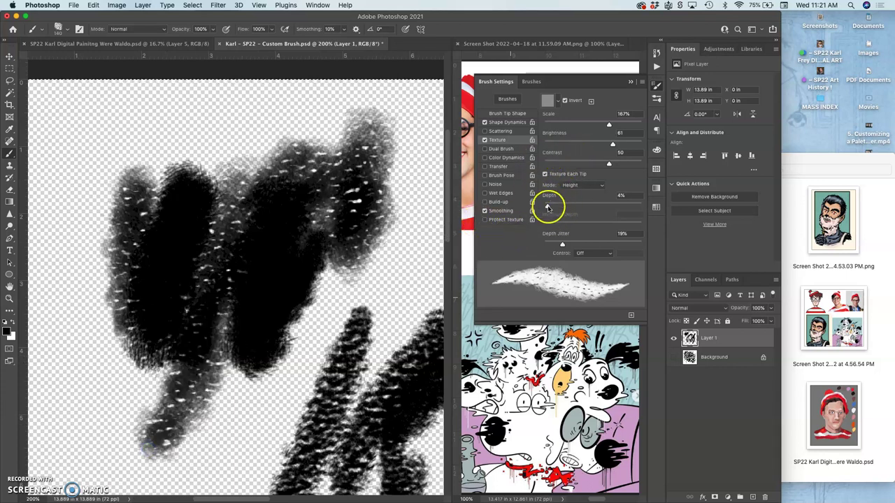
Set the texture's Scale to 150%, Brightness to 9 and Contrast to 22, and paint sparse grainy strokes around the dark mass.
mouse_move(598, 162)
mouse_down()
mouse_move(591, 166)
mouse_move(604, 126)
mouse_up()
mouse_move(251, 122)
mouse_down()
mouse_move(114, 187)
mouse_move(80, 371)
mouse_move(152, 343)
mouse_up()
drag(250, 351, 292, 315)
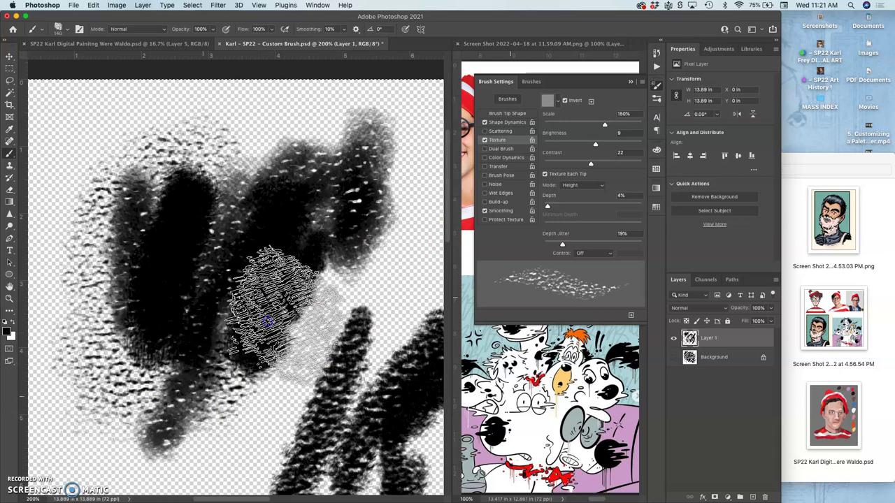
Turn off Texture and paint solid strokes over the grainy area for comparison.
click(485, 141)
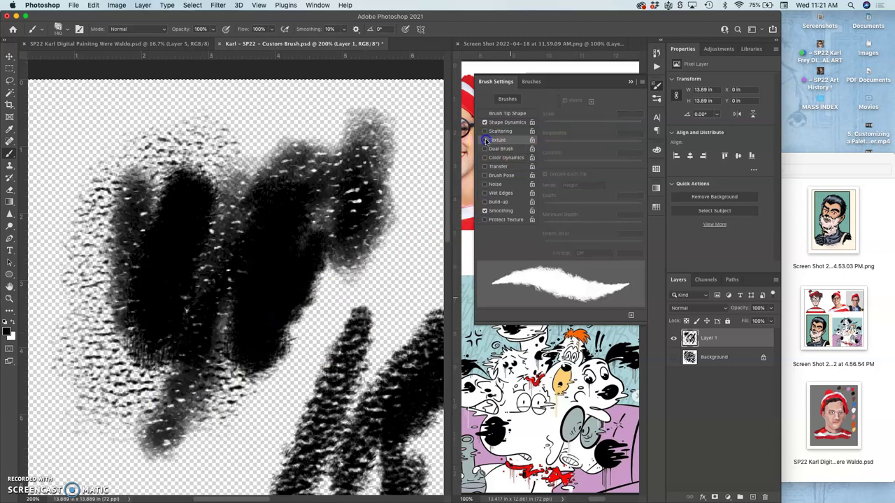
click(484, 211)
mouse_move(349, 193)
mouse_down()
mouse_move(256, 139)
mouse_move(214, 189)
mouse_move(120, 190)
mouse_move(79, 255)
mouse_move(94, 424)
mouse_move(114, 455)
mouse_move(343, 329)
mouse_move(331, 305)
mouse_up()
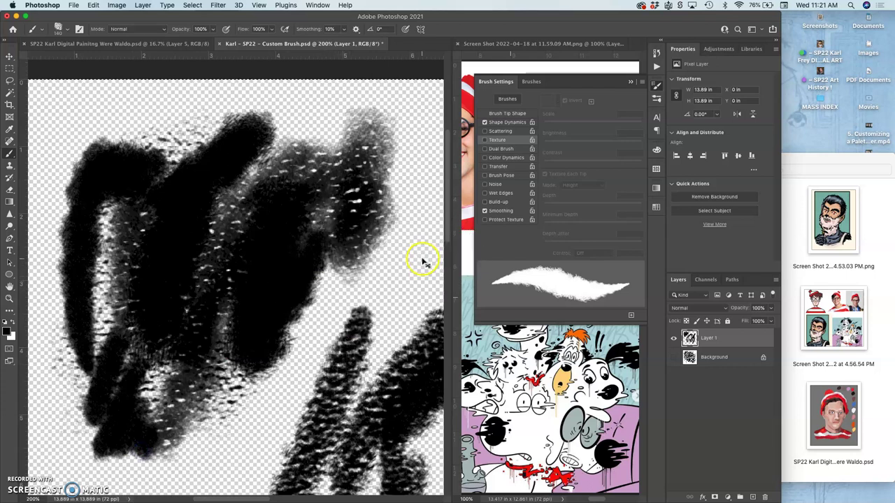
Select the entire canvas and delete all test strokes from Layer 1.
key(super+minus)
key(super+minus)
mouse_move(317, 300)
mouse_down()
mouse_move(235, 210)
mouse_move(310, 209)
mouse_move(289, 254)
mouse_move(263, 249)
mouse_up()
key(super+a)
key(Delete)
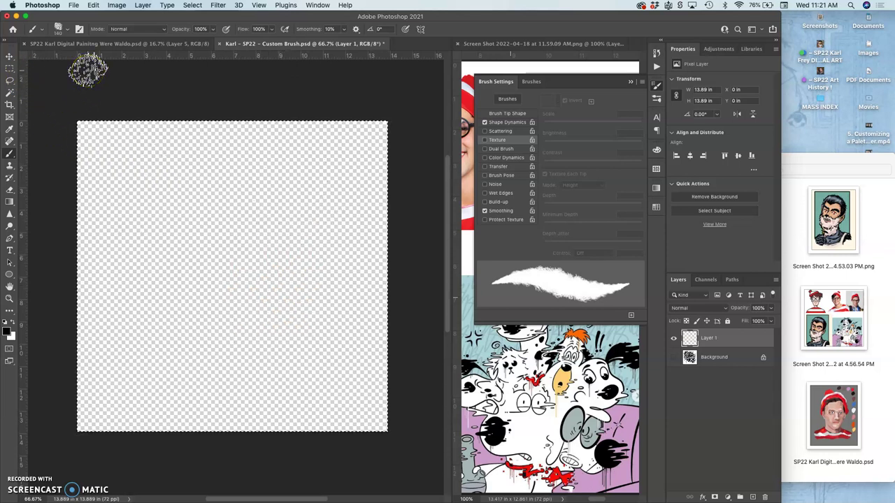
Paint overlapping test strokes across the emptied Layer 1, and clear them after checking their edges up close.
click(263, 189)
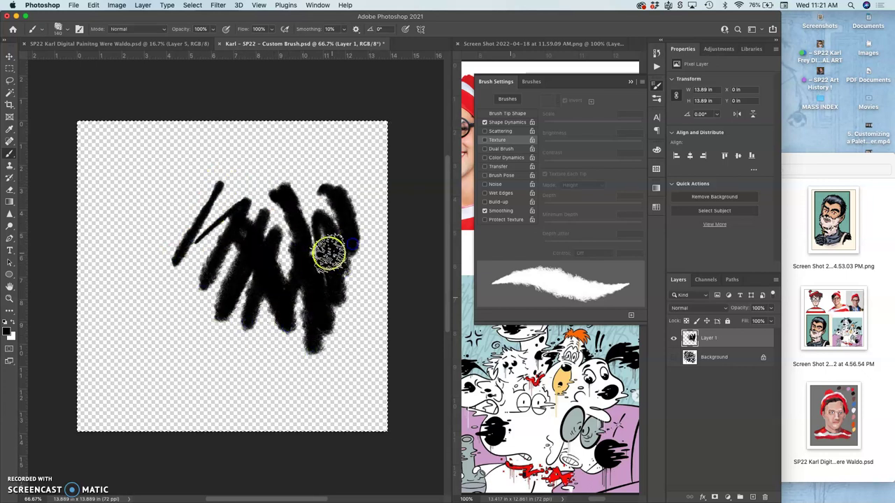
scroll(314, 249, up, 4)
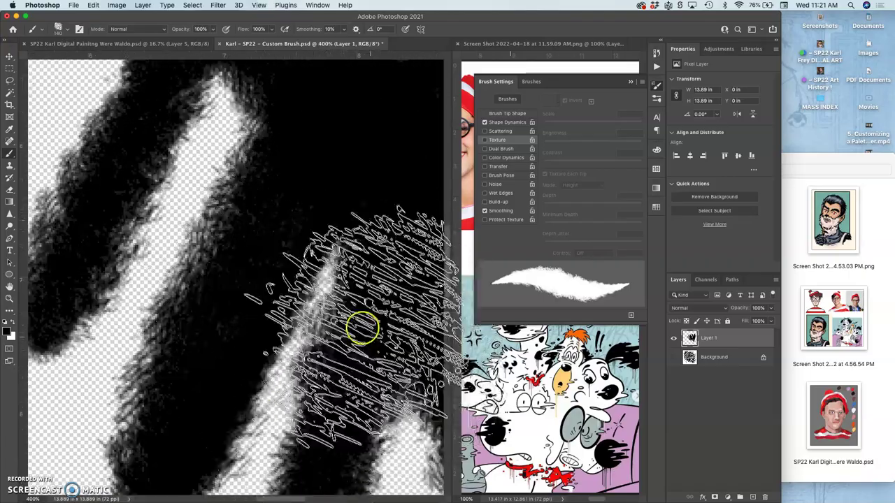
scroll(306, 337, down, 4)
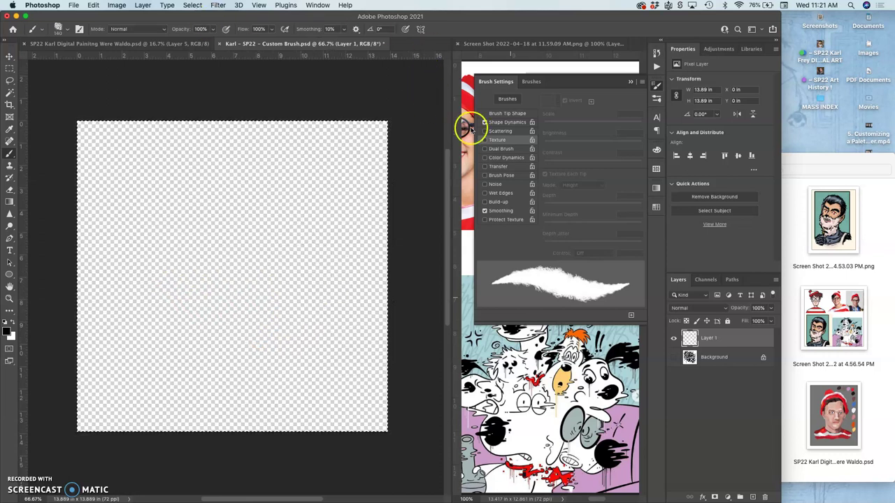
Show only the Background layer, make it active, and thicken its scribble pattern with black brush strokes.
click(673, 357)
click(673, 338)
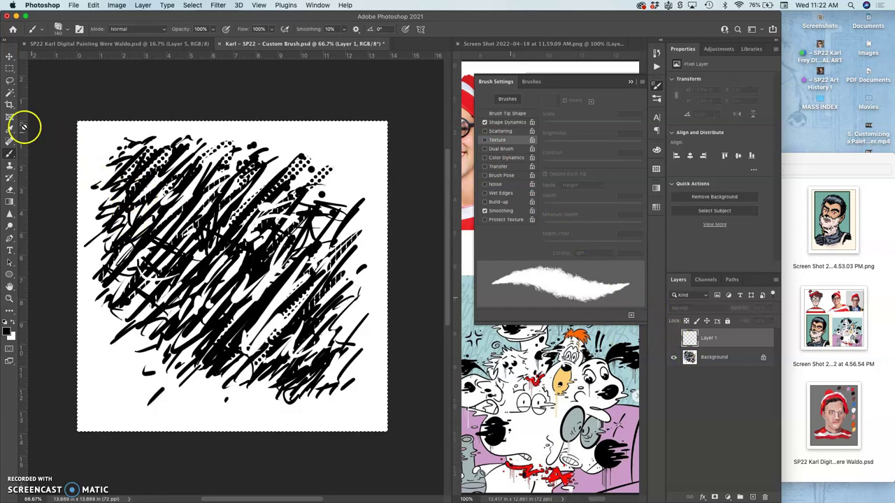
click(10, 81)
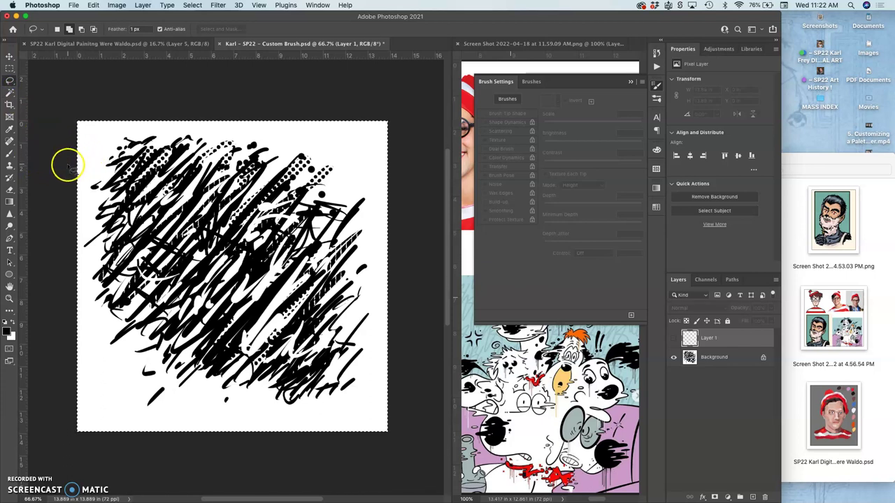
click(9, 153)
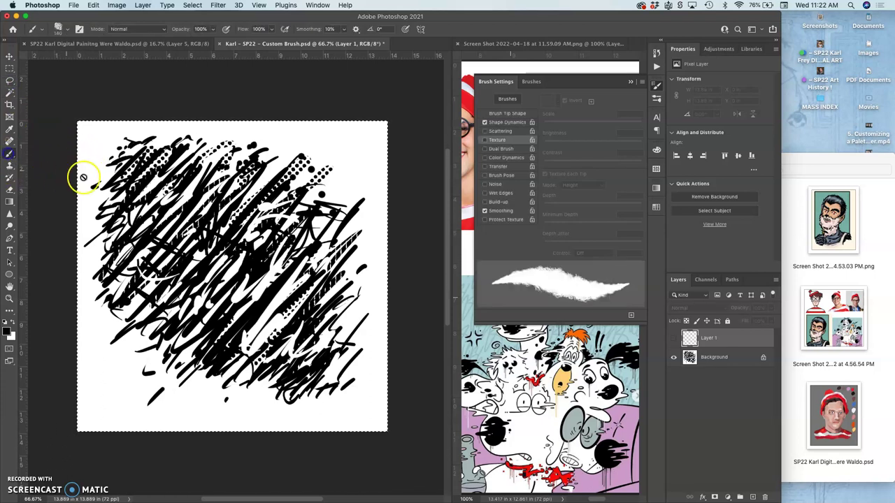
click(150, 143)
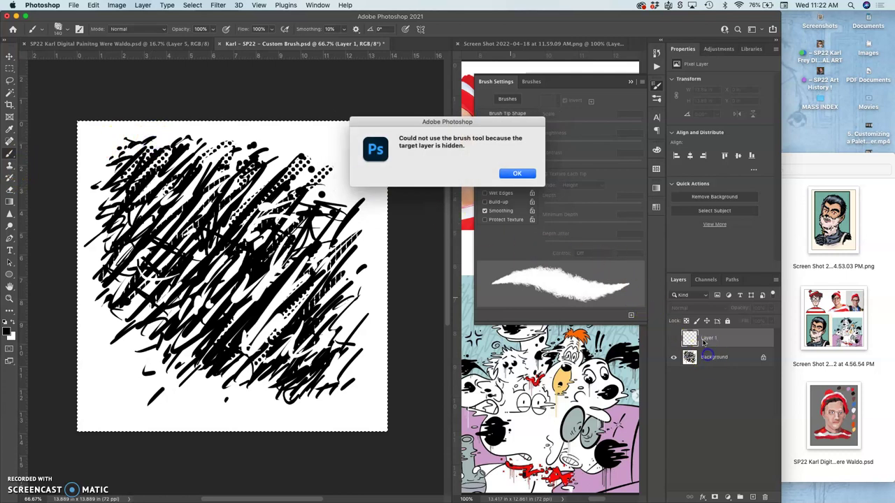
click(516, 174)
click(717, 357)
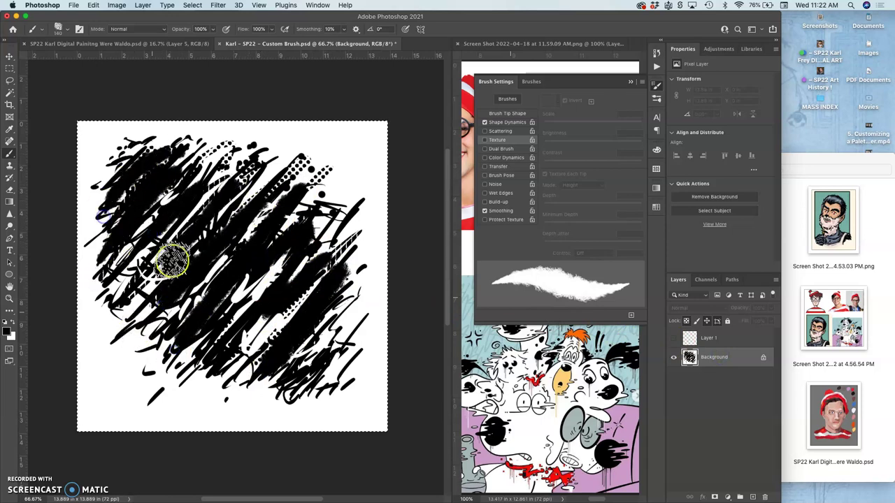
Set the Eraser to 47 px and erase broad diagonal strokes through the upper part of the Background's scribble.
click(10, 189)
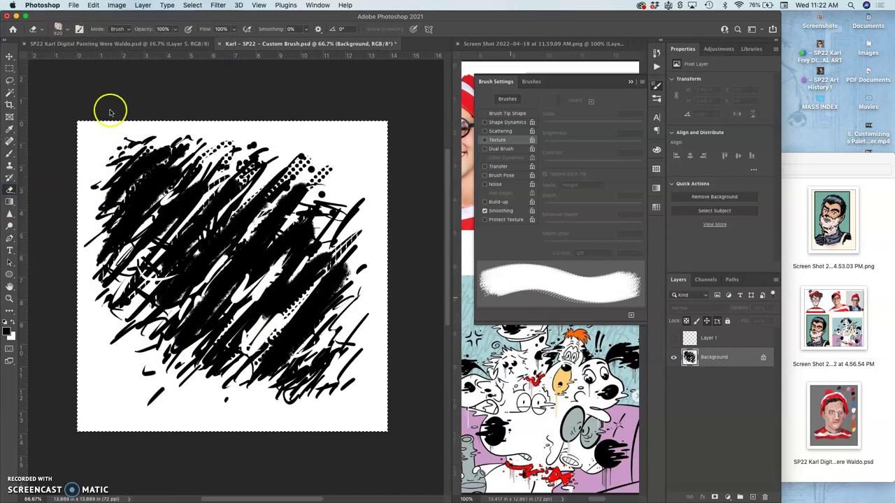
click(67, 31)
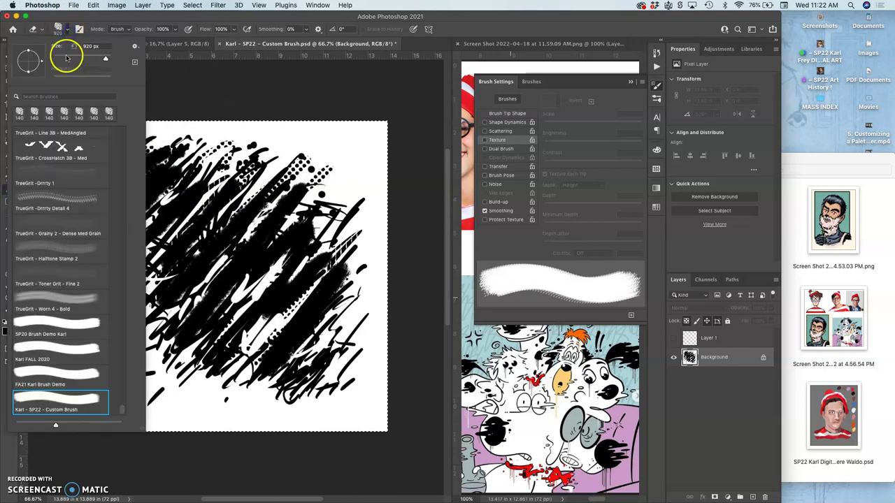
drag(65, 56, 65, 56)
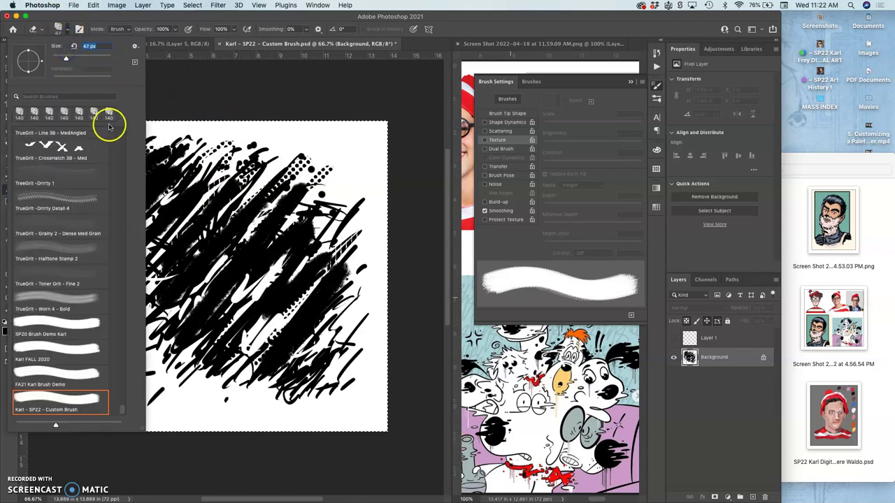
mouse_move(283, 156)
mouse_down()
mouse_move(231, 229)
mouse_move(206, 208)
mouse_up()
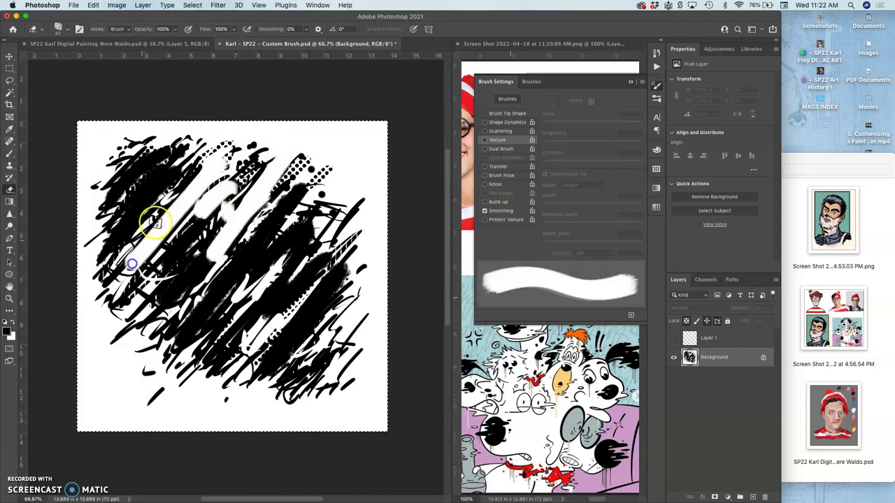
Enable the eraser's Shape Dynamics (Size Jitter 30%, Pen Pressure, Minimum Diameter 20%, Angle Jitter 38%, Roundness Jitter 21%) and erase thin lines through the scribble.
click(486, 123)
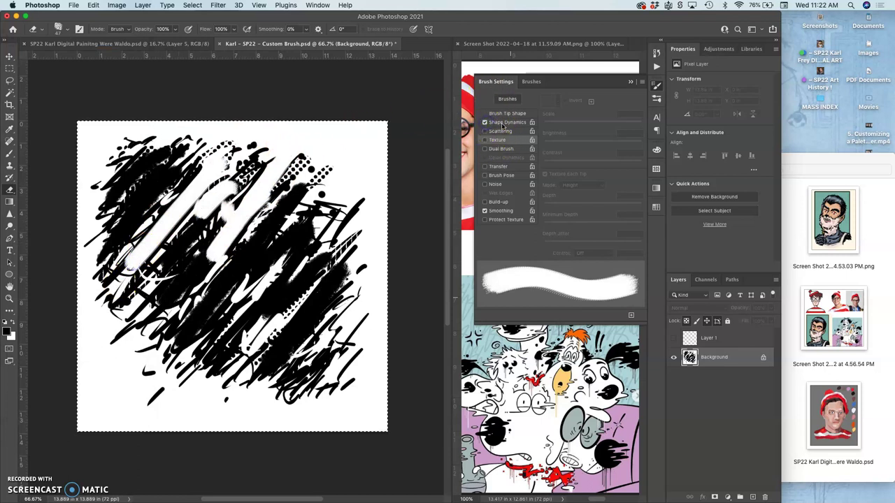
click(503, 123)
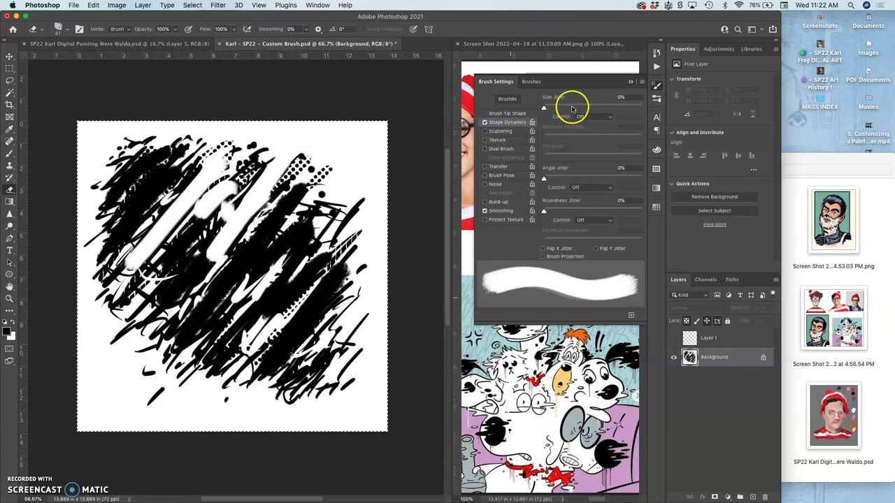
click(573, 107)
click(590, 116)
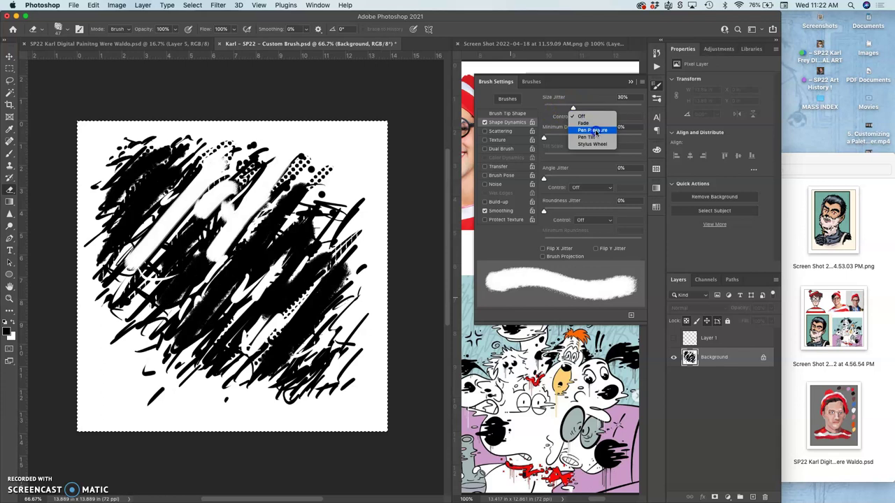
click(595, 129)
click(564, 136)
drag(559, 176, 581, 174)
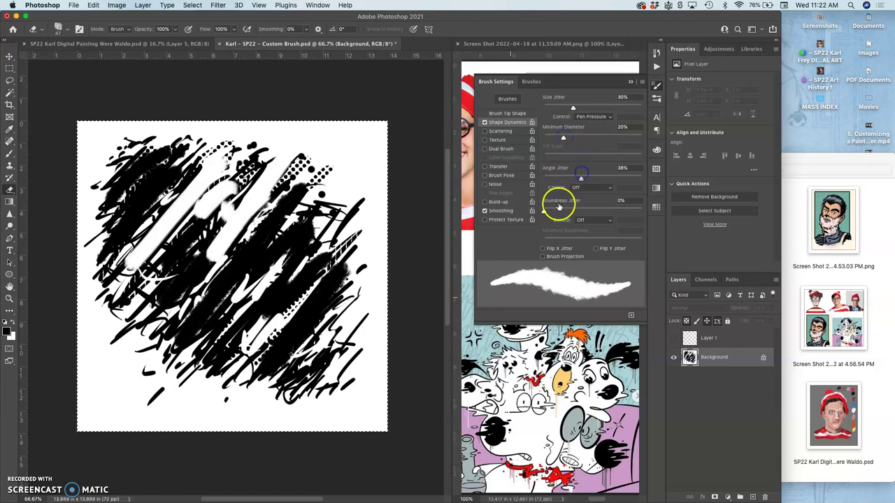
drag(558, 207, 565, 207)
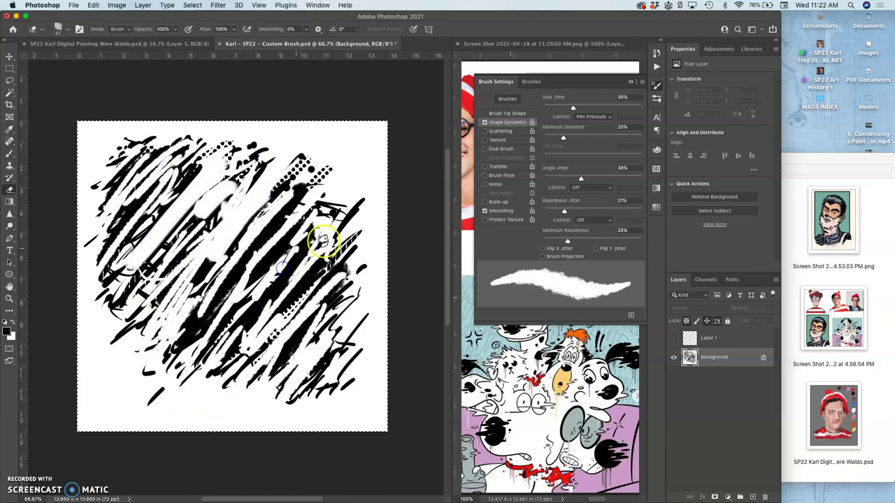
Define a new brush preset from the reworked scribble, removing the .psd extension from its suggested name.
click(94, 6)
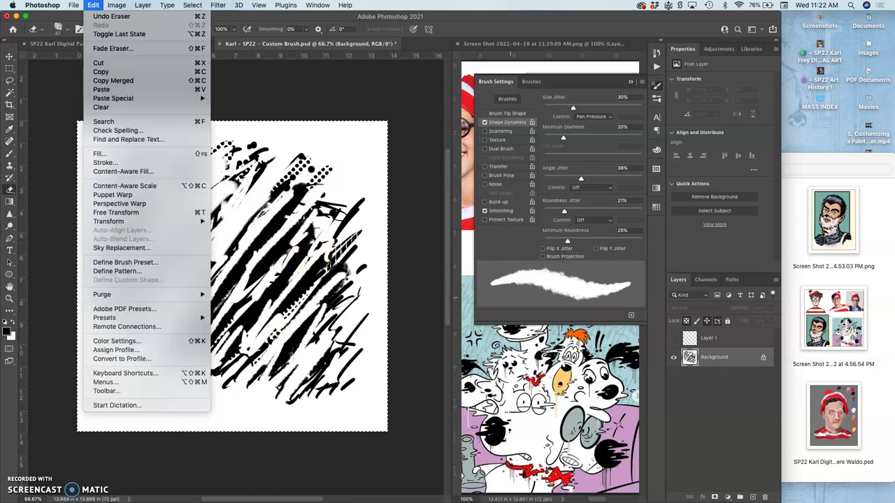
click(126, 262)
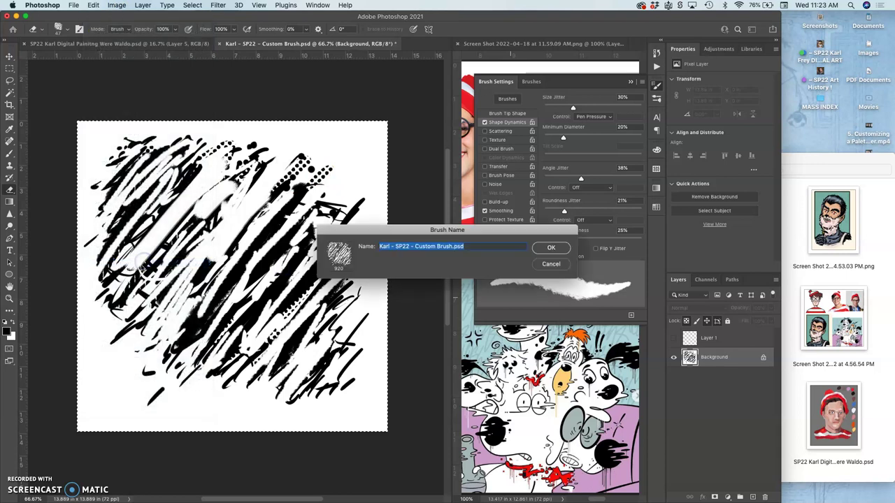
click(460, 246)
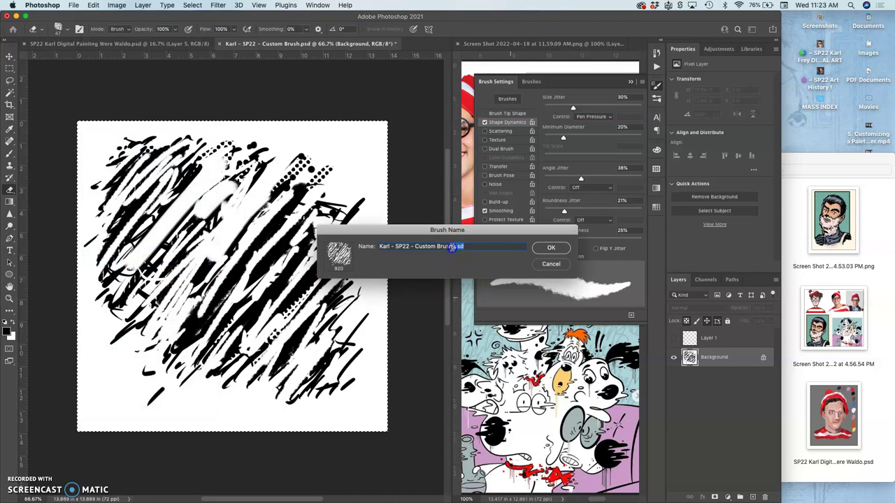
drag(452, 250, 451, 253)
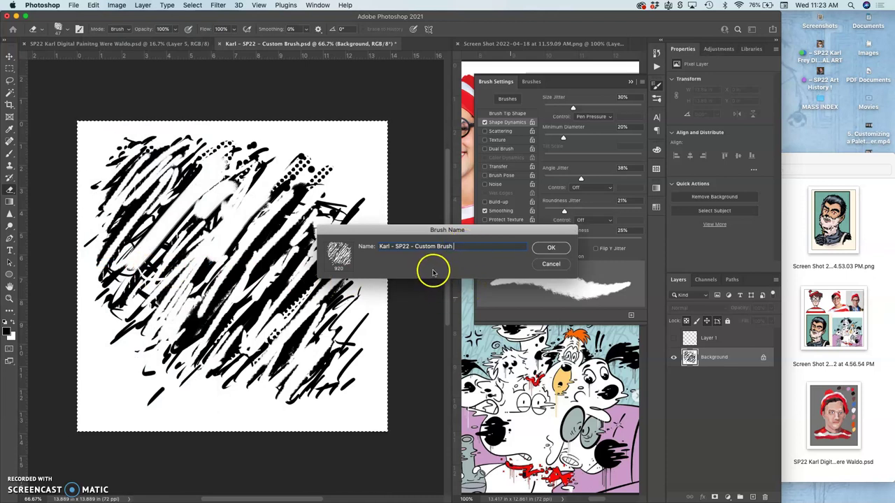
click(551, 249)
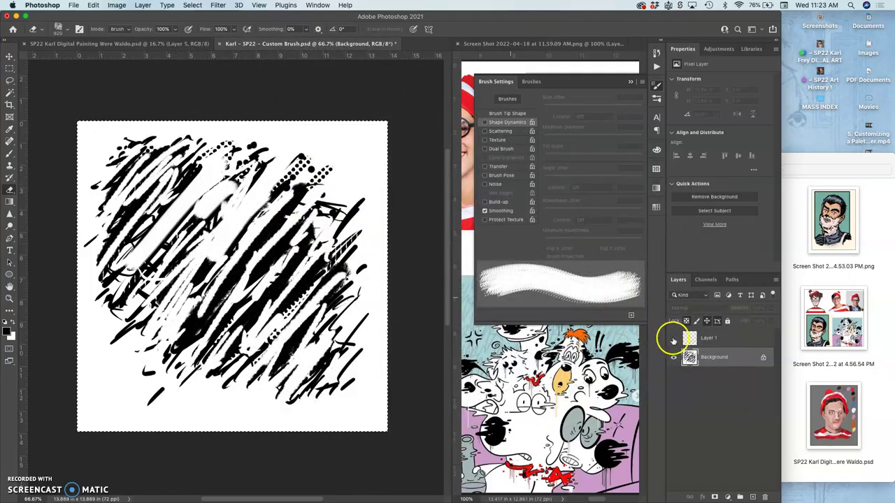
Show only Layer 1 and set the new tip's Shape Dynamics: Size Jitter 35%, Pen Pressure, Minimum Diameter 22%, Angle Jitter 22%, Roundness Jitter 18%.
click(485, 123)
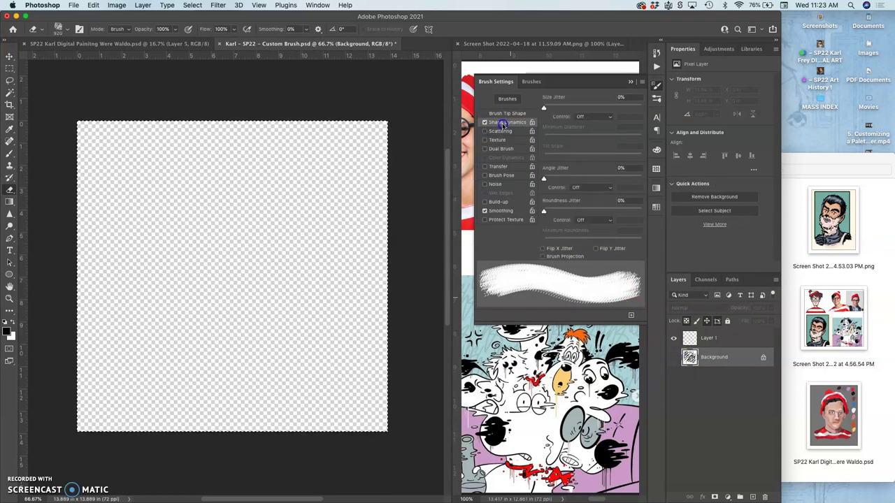
click(572, 104)
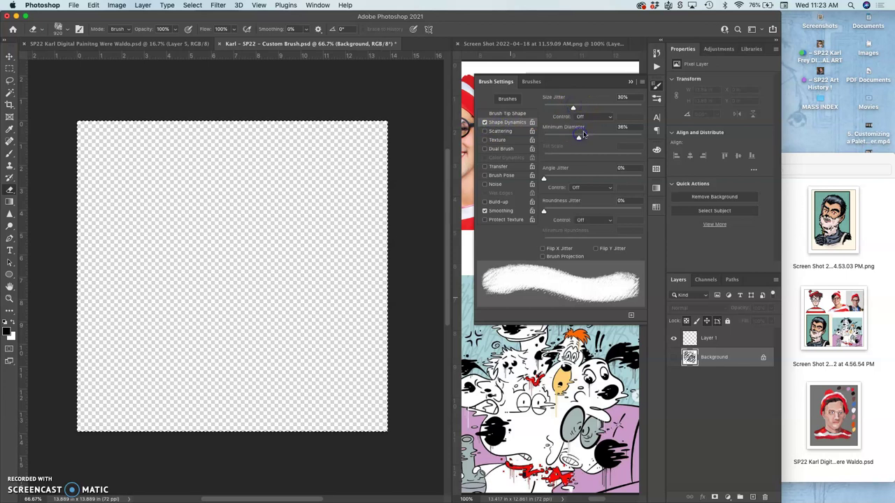
click(572, 177)
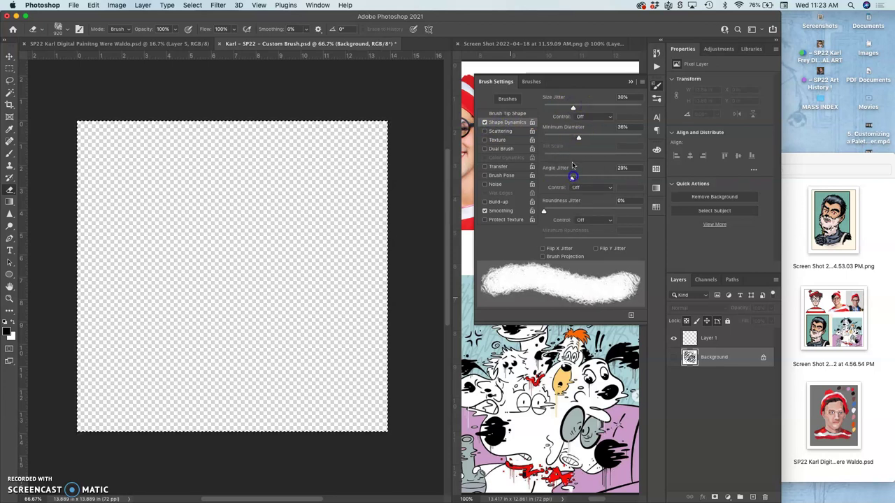
click(596, 116)
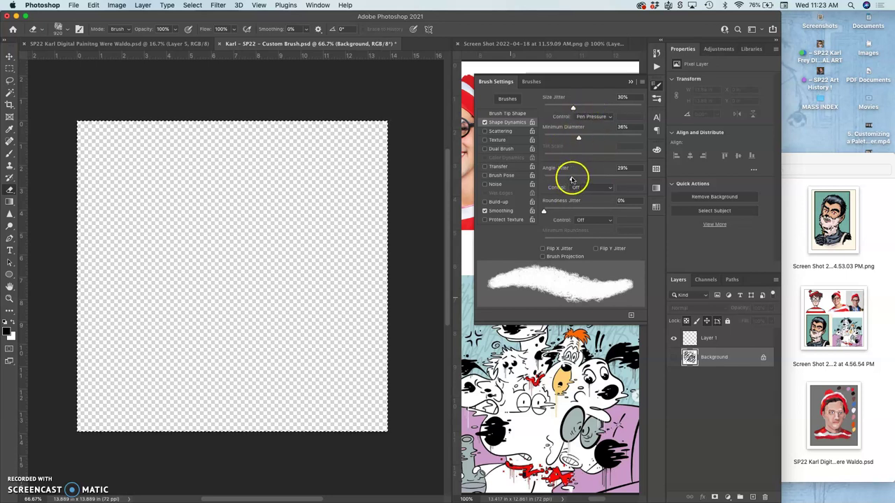
drag(571, 180, 566, 180)
drag(549, 210, 550, 211)
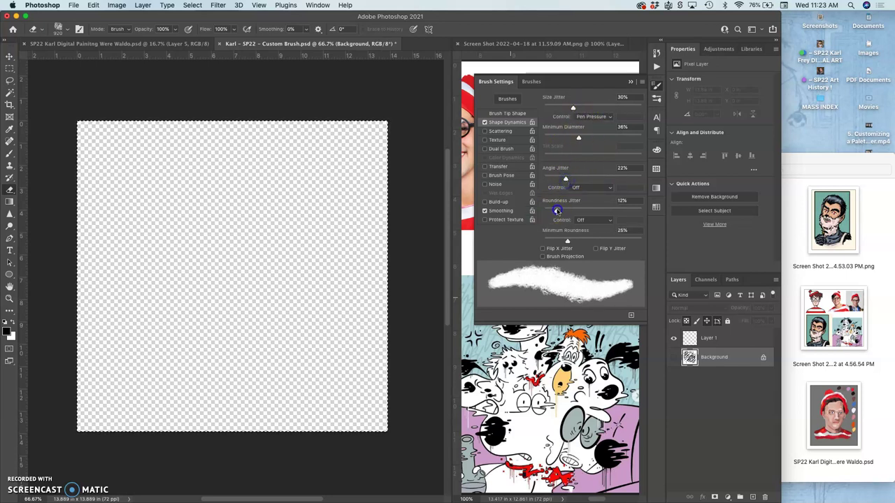
drag(573, 109, 566, 139)
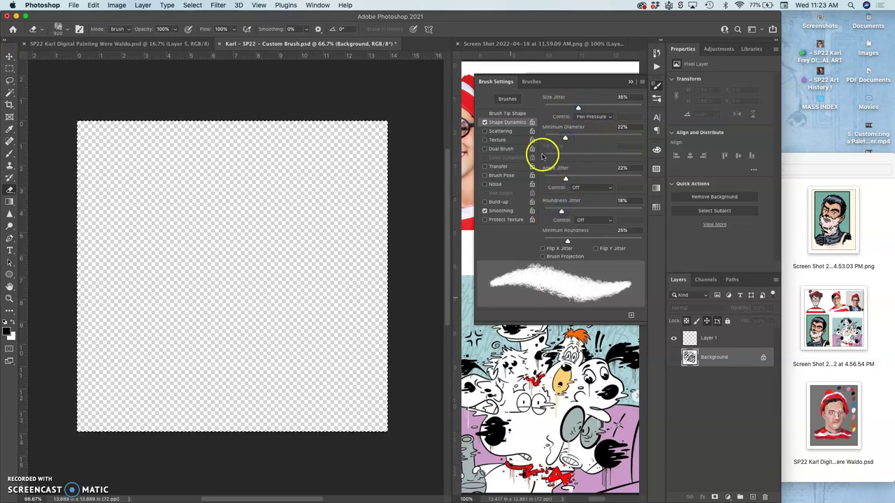
Select Layer 1 and reduce the new tip's size to 95 px.
click(710, 341)
click(311, 186)
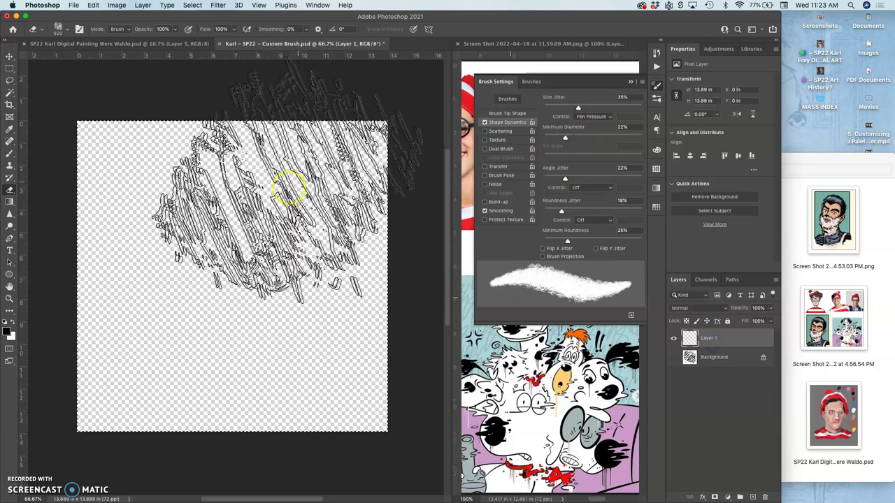
click(93, 5)
click(105, 16)
click(66, 29)
drag(83, 54, 80, 58)
click(320, 159)
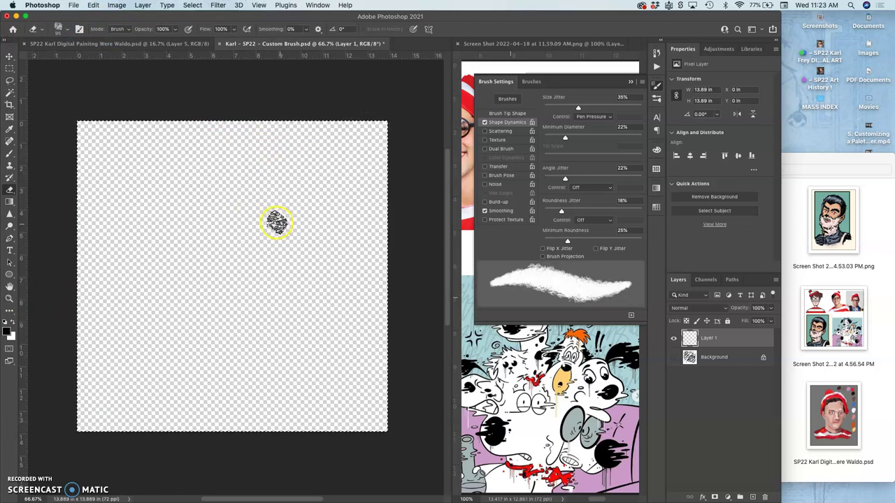
Paint two thick diagonal strokes on Layer 1 with the Brush tool, and choose the Custom Brush 2 preset.
click(10, 153)
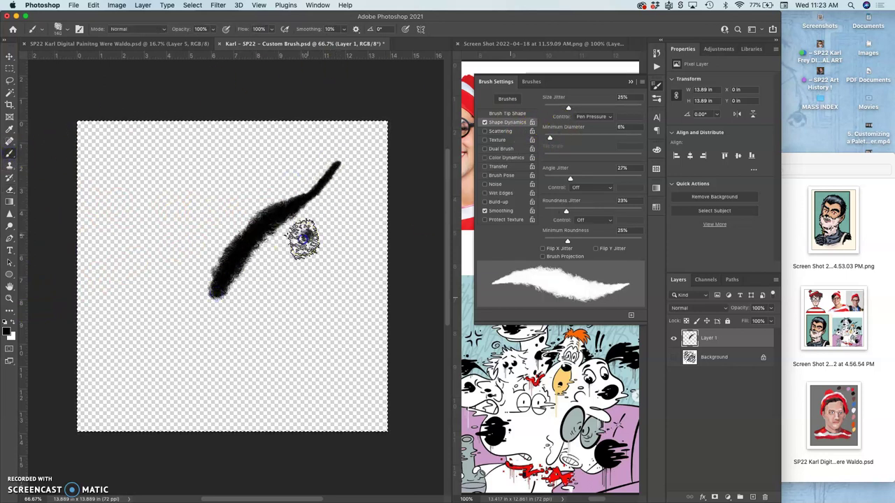
click(61, 28)
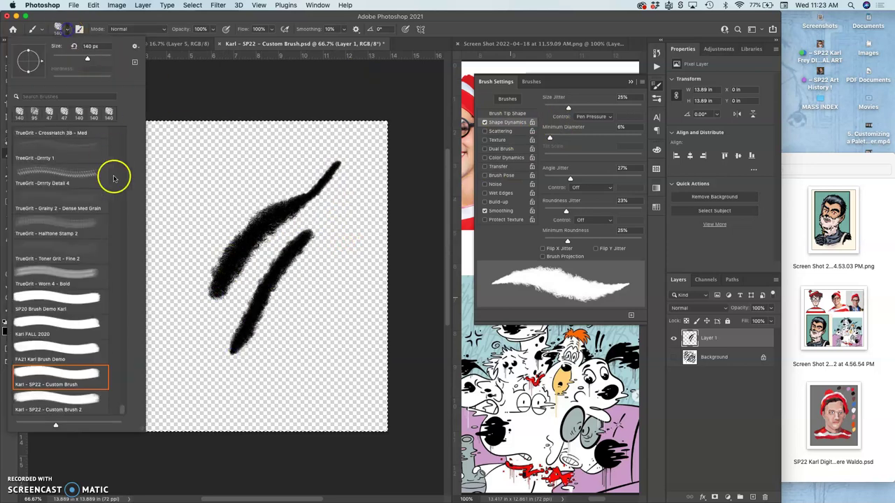
click(100, 395)
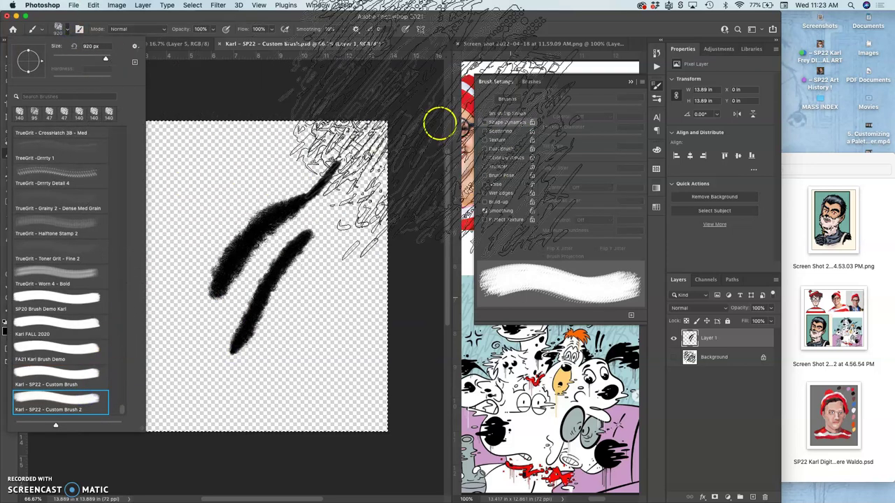
Enable Shape Dynamics for the brush: Size Jitter 21%, Pen Pressure, Minimum Diameter 8%, Angle Jitter 27%, Roundness Jitter 25%.
click(486, 122)
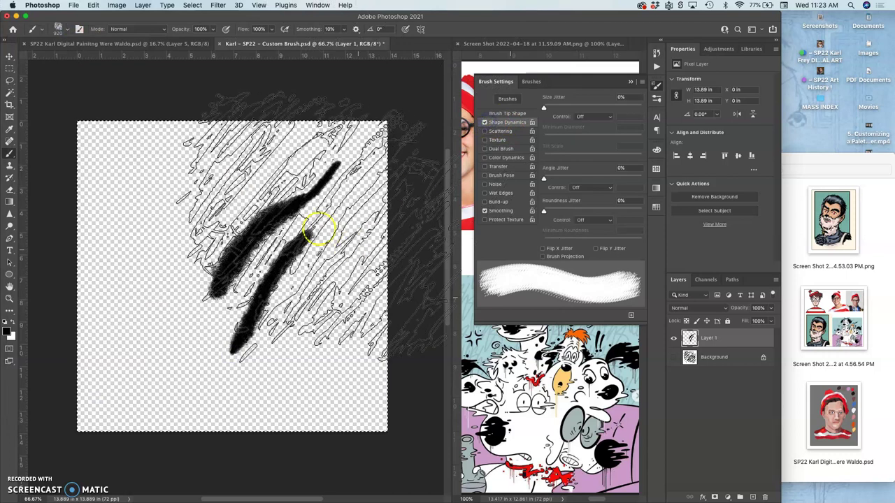
drag(544, 106, 565, 106)
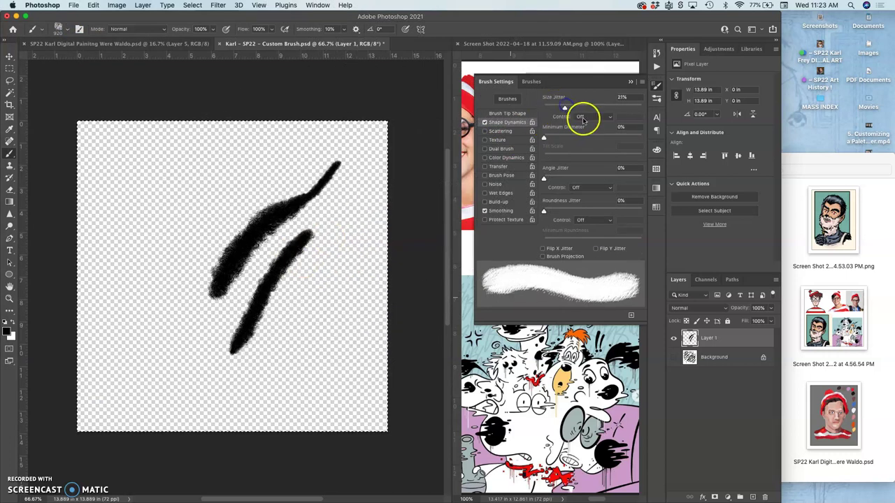
click(585, 120)
click(587, 132)
drag(543, 139, 551, 138)
drag(544, 178, 570, 179)
drag(545, 211, 567, 211)
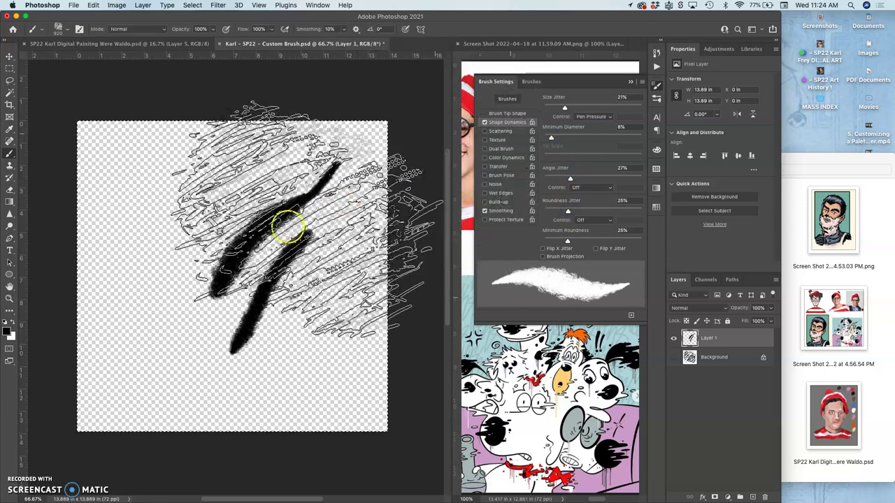
Set the brush size to 73 px and paint several thin diagonal test strokes above and left of the thick ones.
click(65, 29)
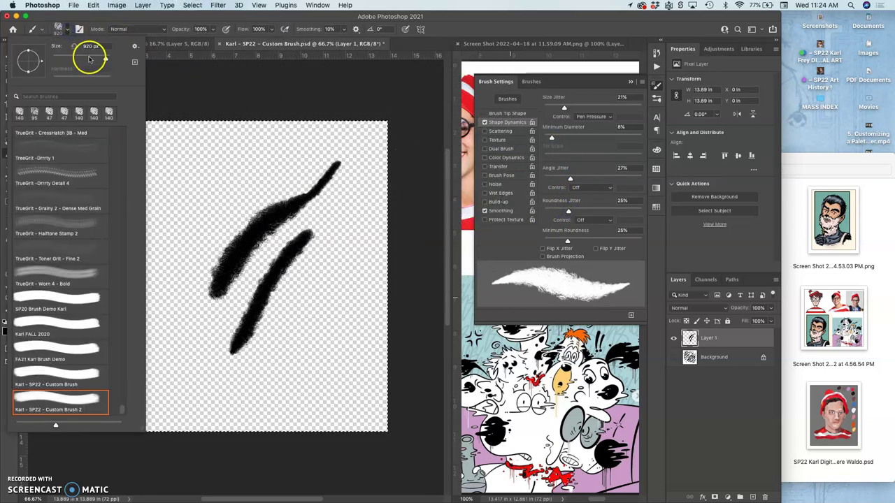
drag(90, 59, 73, 59)
click(267, 154)
drag(265, 148, 181, 231)
mouse_move(263, 166)
mouse_down()
mouse_move(165, 299)
mouse_move(277, 157)
mouse_move(271, 190)
mouse_up()
drag(324, 153, 304, 183)
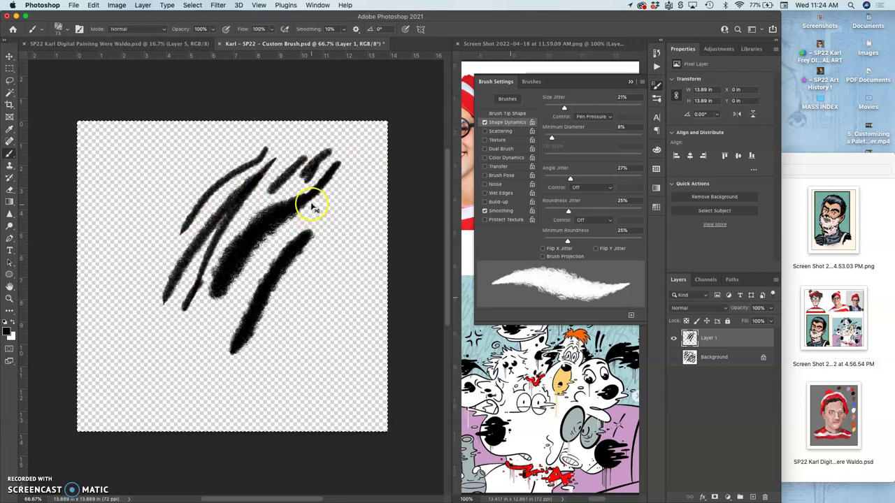
Paint short close-up test strokes and dabs beside the thin diagonal strokes to examine the brush's hair texture.
key(super+equal)
key(super+equal)
key(super+equal)
drag(156, 210, 264, 247)
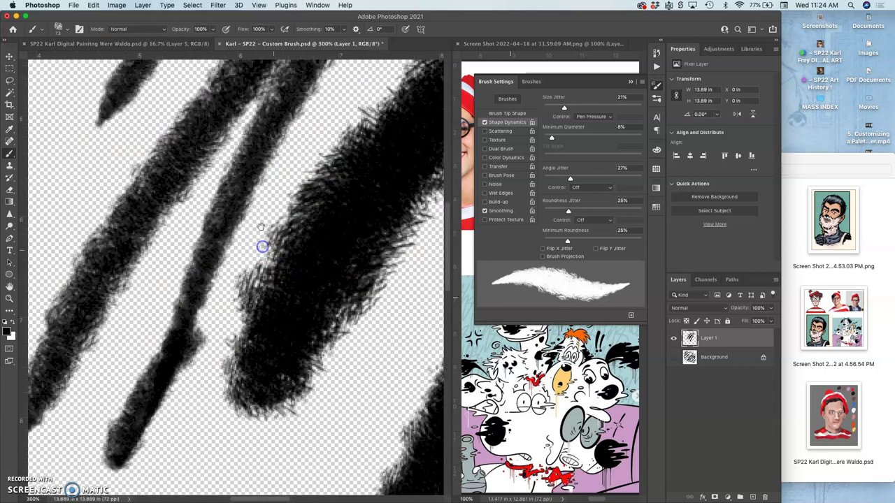
drag(136, 169, 102, 231)
mouse_move(93, 160)
mouse_down()
mouse_move(107, 120)
mouse_move(172, 116)
mouse_move(152, 192)
mouse_up()
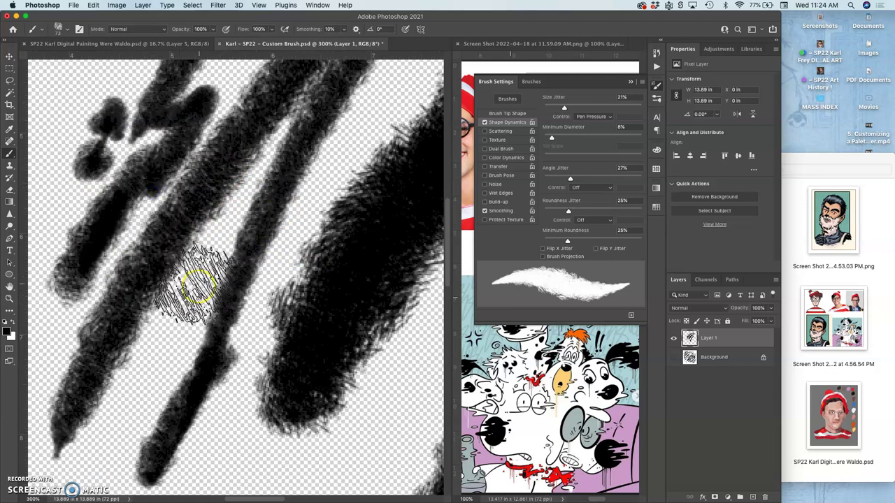
drag(195, 256, 211, 293)
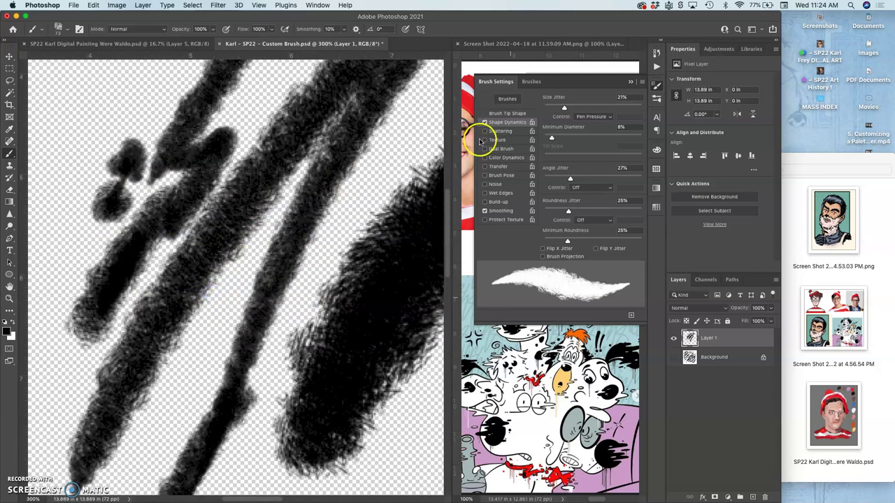
Enable the brush's Texture option with the grey pattern and paint two short test strokes between the existing ones.
click(484, 139)
drag(388, 140, 290, 283)
click(500, 139)
click(571, 124)
click(564, 102)
click(559, 102)
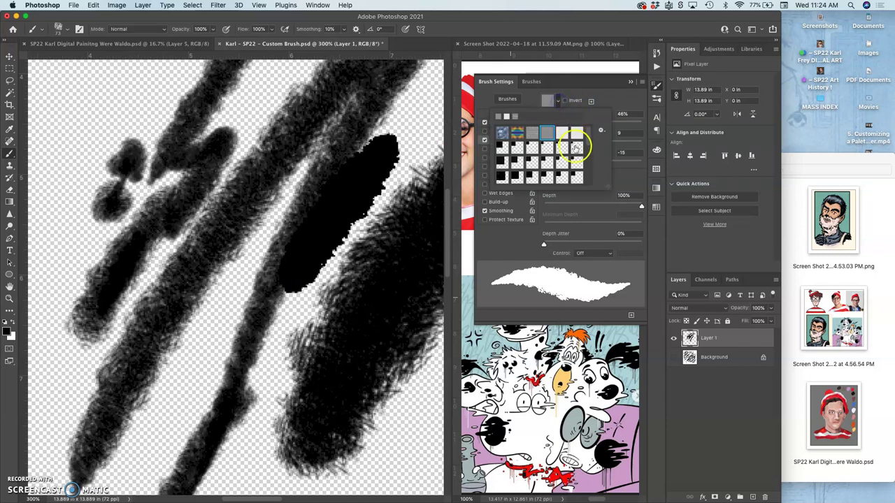
mouse_move(222, 314)
mouse_down()
mouse_move(197, 359)
mouse_move(164, 414)
mouse_up()
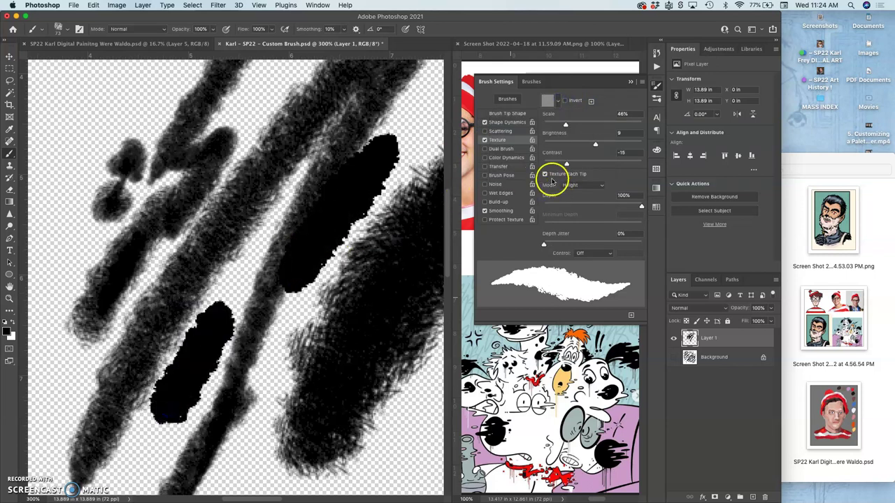
Set the texture's Contrast to 1, Depth to 35% and Depth Jitter to 100%, and paint rough test strokes at the scribble's left edge.
drag(591, 202, 579, 207)
drag(545, 245, 637, 217)
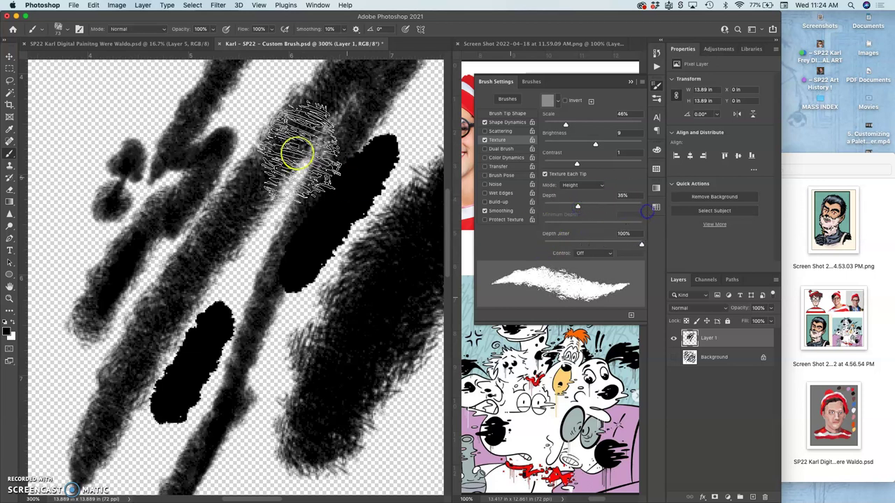
drag(253, 117, 147, 186)
drag(130, 125, 71, 203)
mouse_move(88, 133)
mouse_down()
mouse_move(42, 419)
mouse_move(73, 404)
mouse_up()
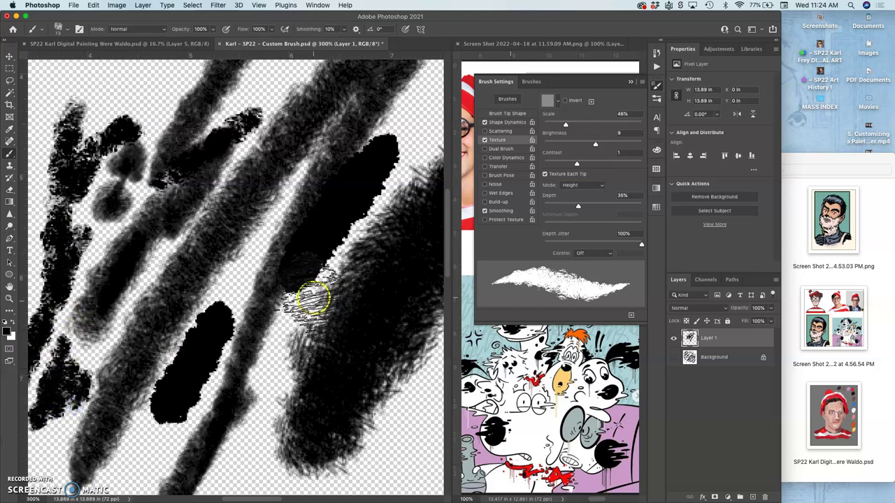
Close the custom brush document, saving its changes.
key(super+minus)
key(super+minus)
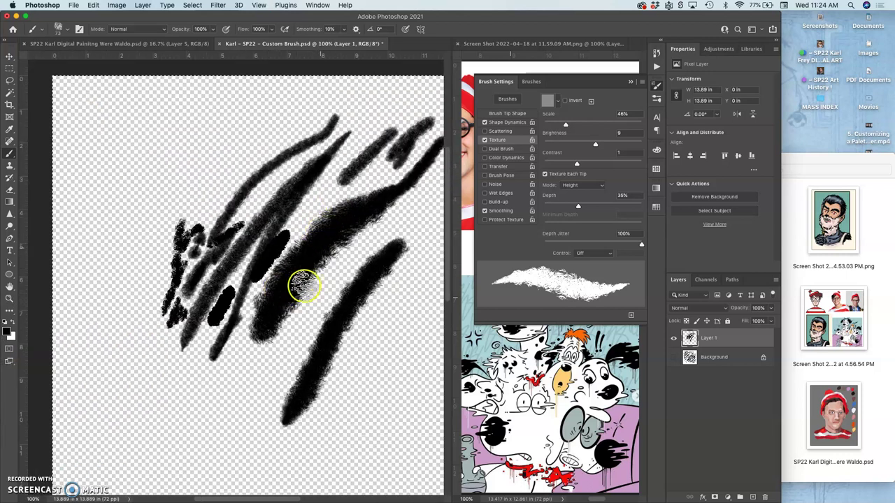
click(221, 43)
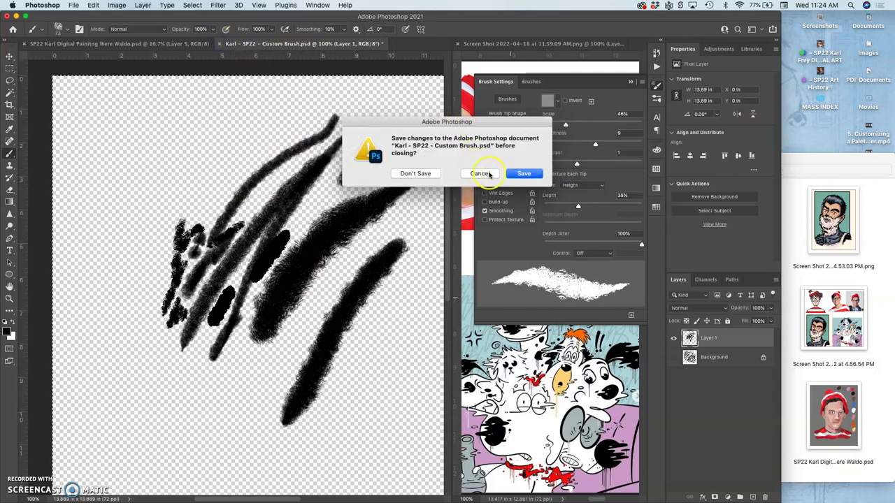
click(521, 173)
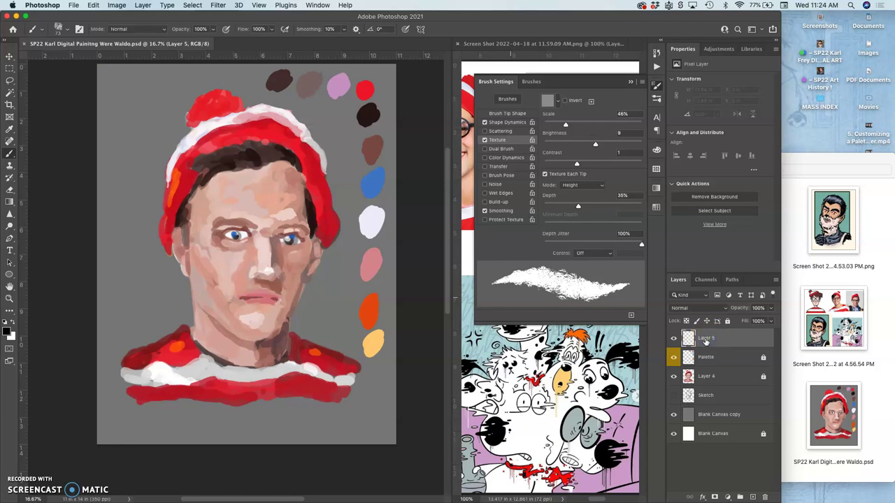
Set the brush to 108 px and 60% opacity for painting on the portrait's Layer 5, and collapse the brush settings.
click(58, 28)
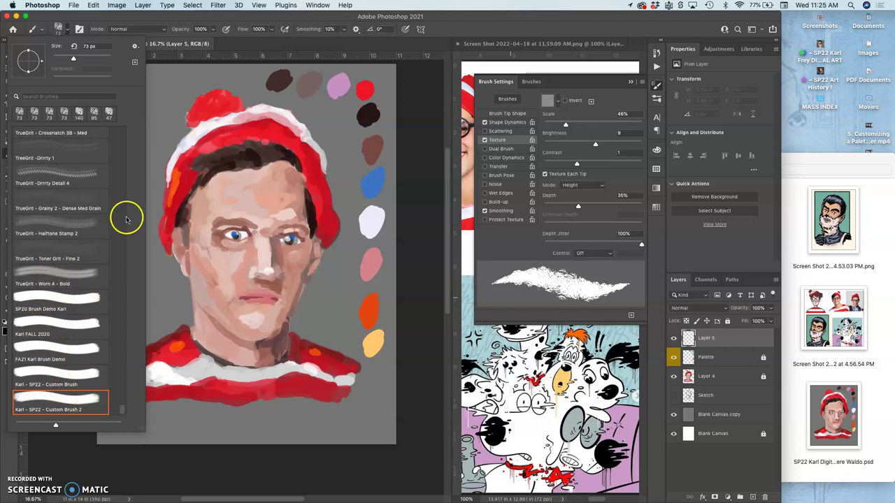
click(173, 82)
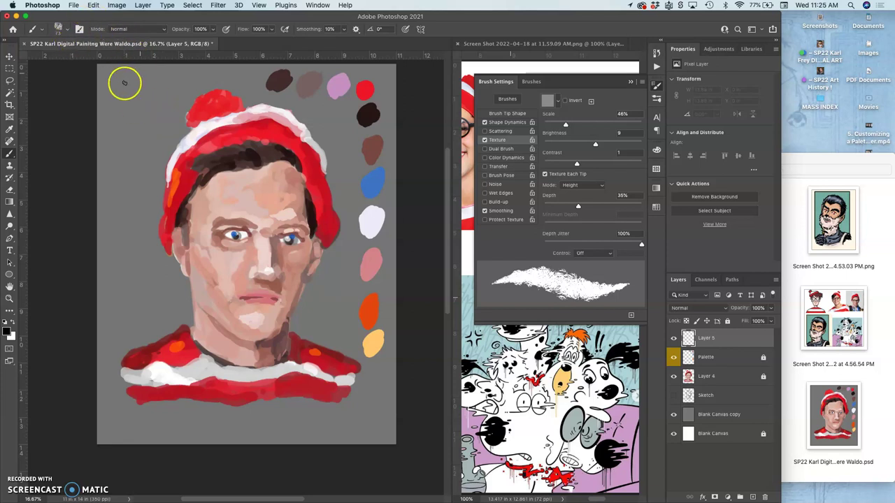
click(67, 30)
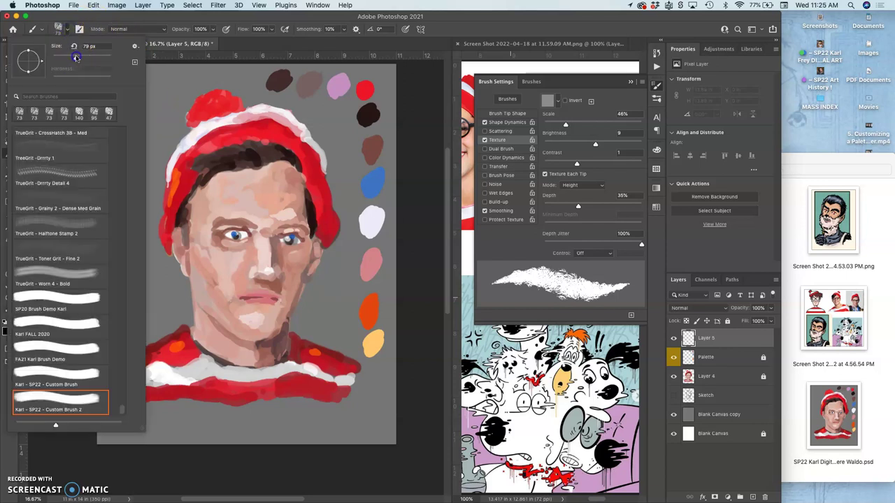
drag(84, 55, 82, 56)
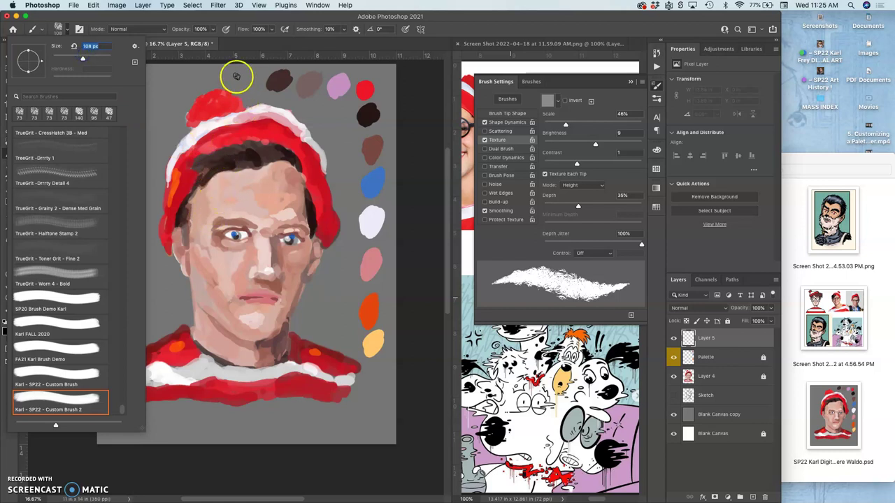
click(215, 29)
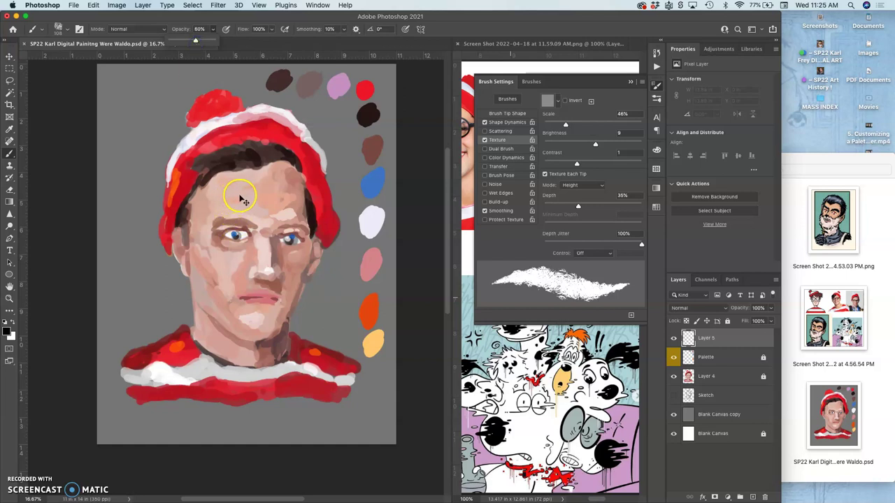
click(631, 83)
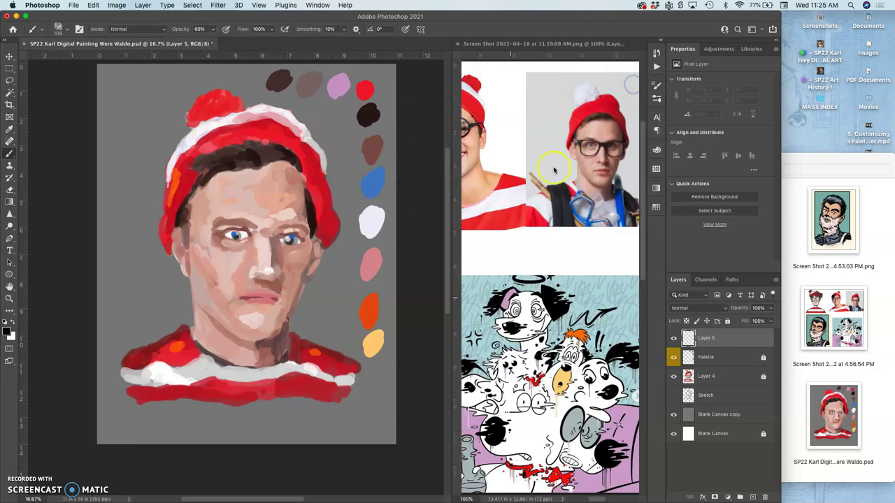
Enlarge the painted face and the reference photo of the man in glasses, and clear the reference's selection.
key(super+equal)
key(super+equal)
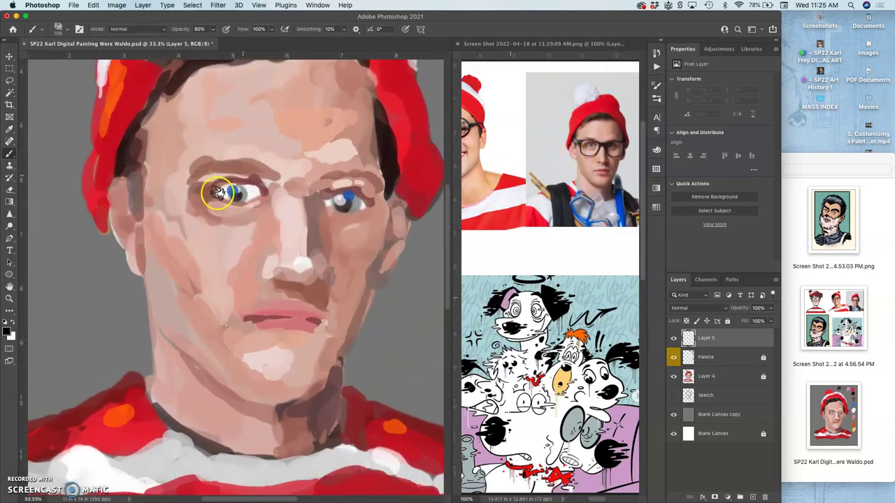
click(566, 44)
key(super+plus)
key(super+plus)
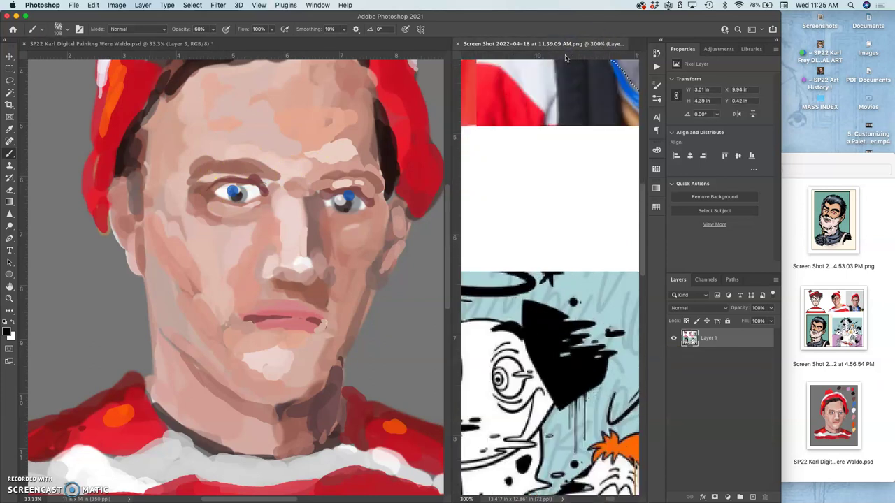
mouse_move(564, 76)
mouse_down()
mouse_move(565, 120)
mouse_move(505, 313)
mouse_move(493, 412)
mouse_up()
drag(541, 198, 516, 203)
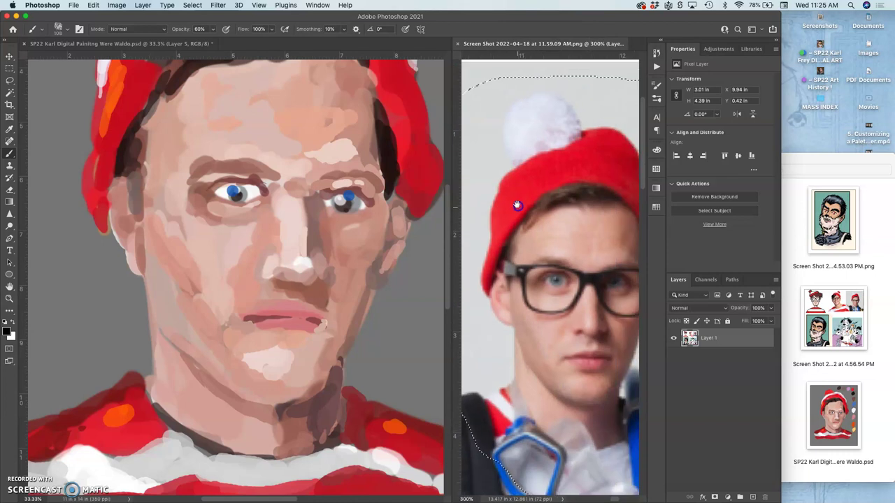
key(super+d)
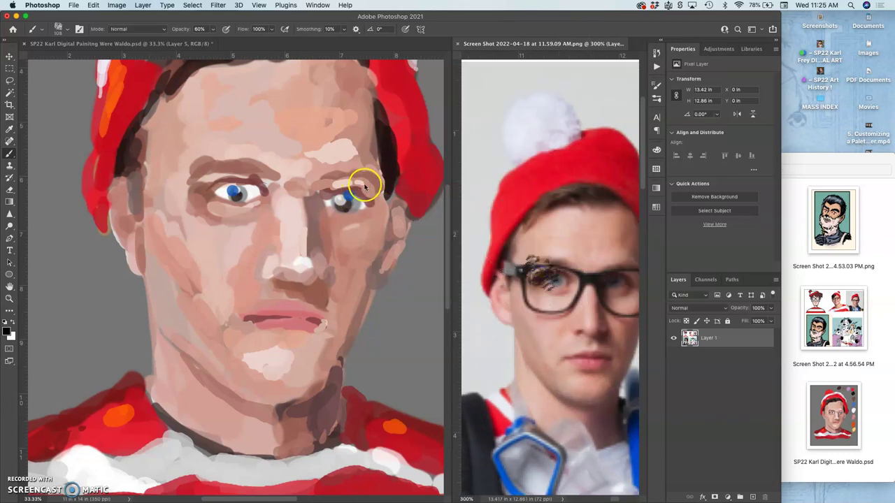
Sample the dark brown hair colour beside the forehead and paint hair texture over the left eyebrow on Layer 5.
click(203, 196)
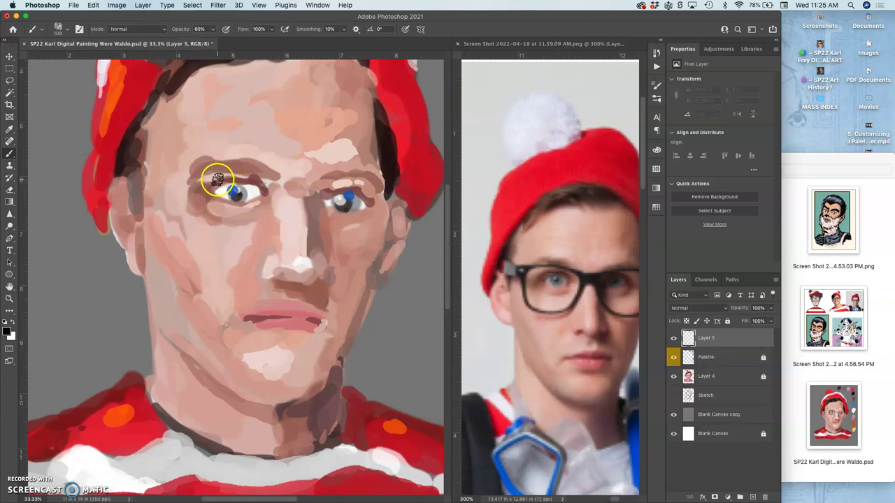
alt+click(138, 146)
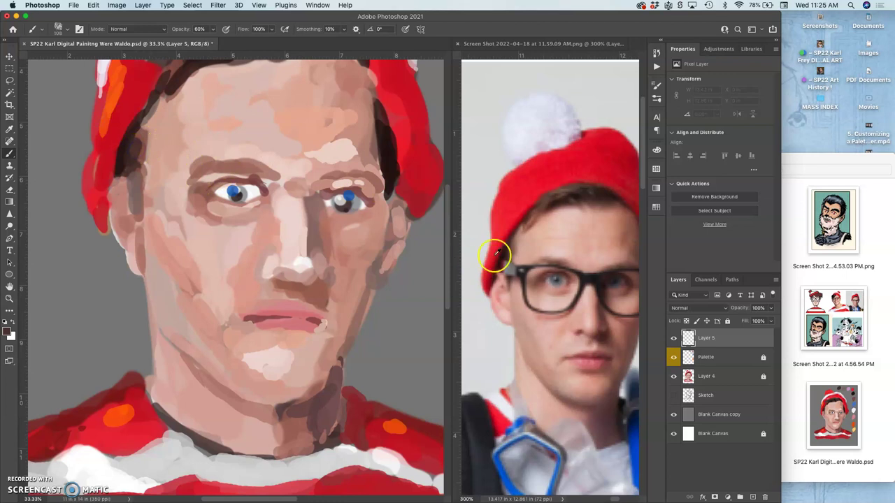
mouse_move(232, 166)
mouse_down()
mouse_move(209, 176)
mouse_move(214, 167)
mouse_move(200, 163)
mouse_move(226, 165)
mouse_up()
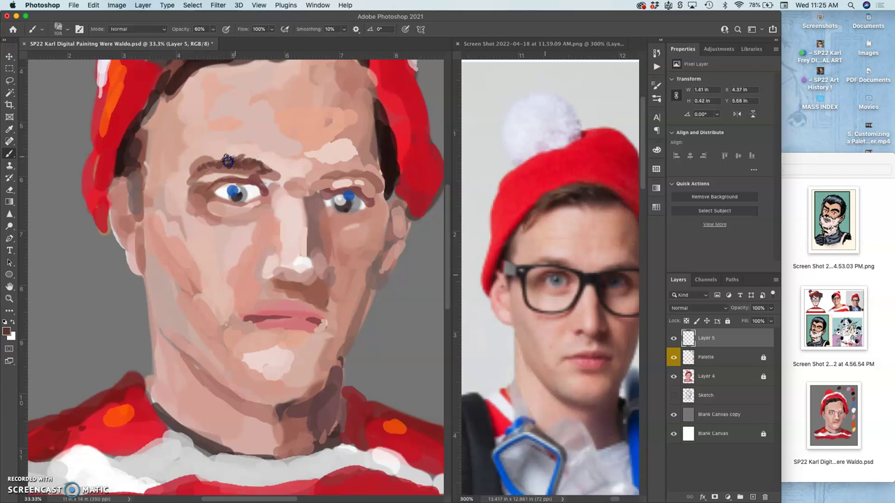
drag(204, 164, 196, 166)
Sample the hair colour near the temple, extend the left eyebrow's outer end, and compare with Layer 5 hidden and shown.
alt+click(132, 171)
click(206, 165)
drag(206, 159, 195, 171)
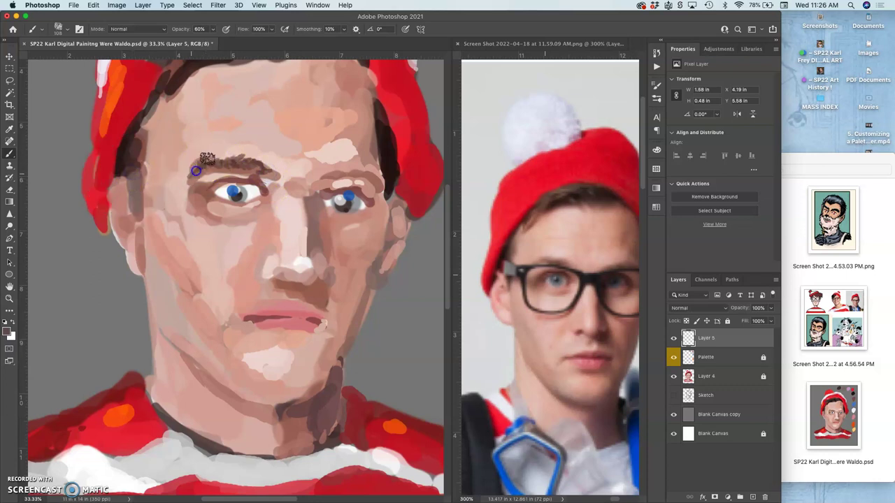
click(673, 338)
click(673, 339)
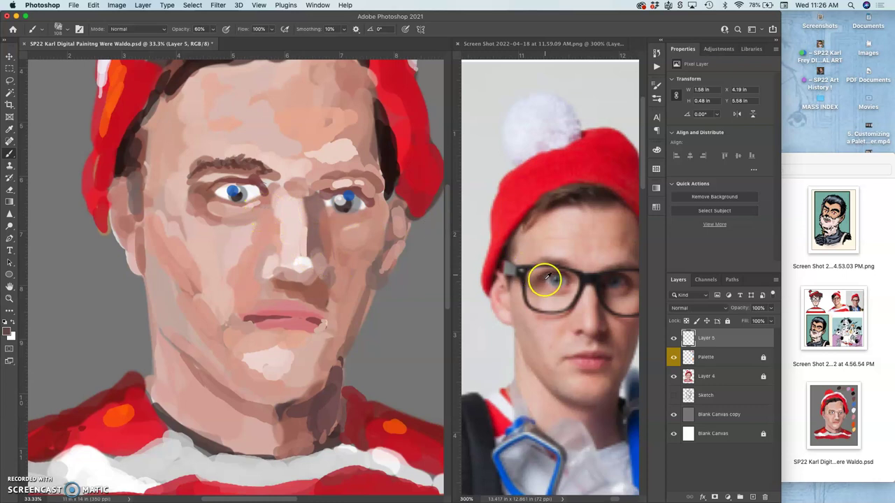
Lower the brush opacity to 50% and texture the left eye's iris and white with sampled eye colours.
mouse_move(228, 177)
mouse_down()
mouse_move(212, 193)
mouse_move(237, 187)
mouse_up()
alt+click(238, 188)
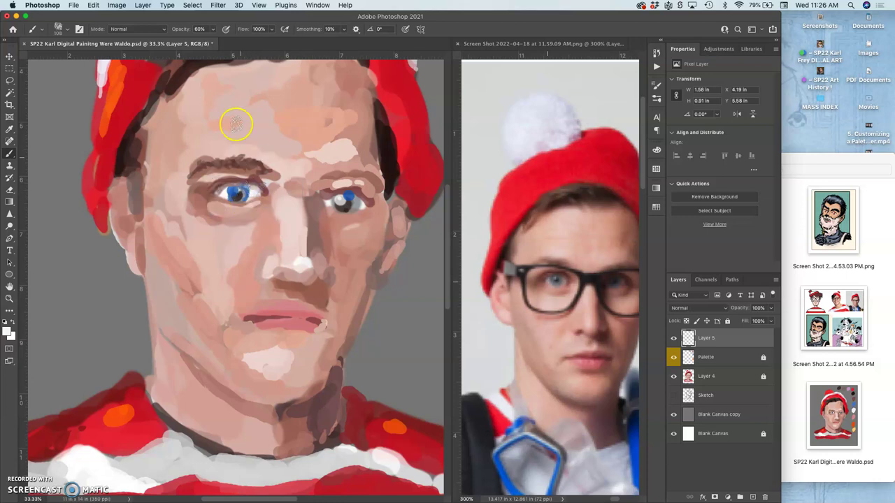
click(213, 29)
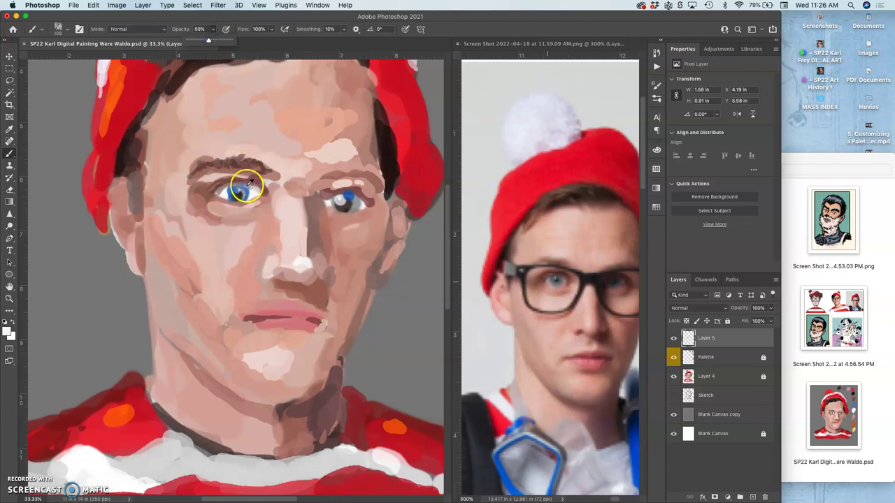
mouse_move(250, 181)
mouse_down()
mouse_move(243, 209)
mouse_move(220, 196)
mouse_up()
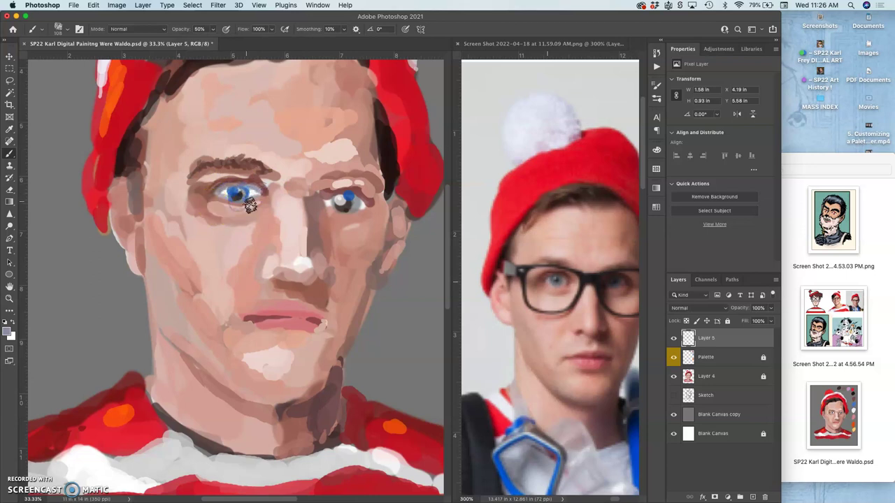
mouse_move(256, 204)
mouse_down()
mouse_move(251, 238)
mouse_move(233, 228)
mouse_move(239, 237)
mouse_move(240, 218)
mouse_move(272, 198)
mouse_up()
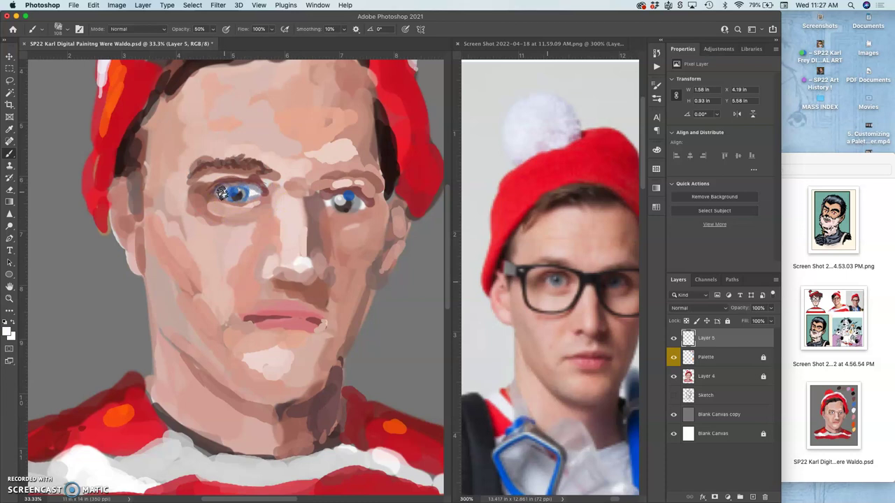
Touch up the left eye's white, inner corner and pupil with small strokes, undoing the two latest changes.
mouse_move(223, 192)
mouse_down()
mouse_move(260, 183)
mouse_move(242, 204)
mouse_up()
mouse_move(275, 203)
mouse_down()
mouse_move(256, 200)
mouse_move(256, 223)
mouse_move(270, 200)
mouse_up()
drag(236, 193, 237, 195)
key(super+z)
key(super+z)
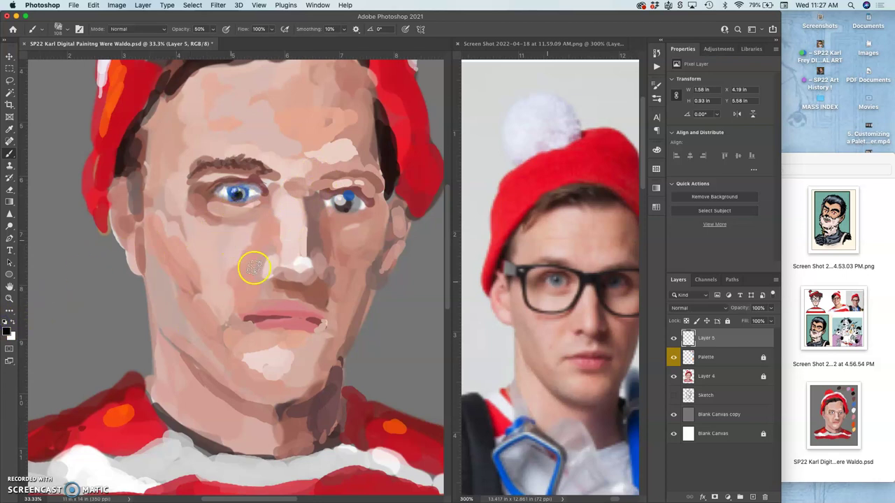
Paint dark hair texture along the left hairline and extend the sideburn down in front of the ear.
mouse_move(300, 199)
mouse_down()
mouse_move(282, 209)
mouse_move(257, 187)
mouse_move(234, 195)
mouse_move(156, 180)
mouse_move(152, 148)
mouse_move(134, 127)
mouse_move(122, 144)
mouse_move(148, 108)
mouse_up()
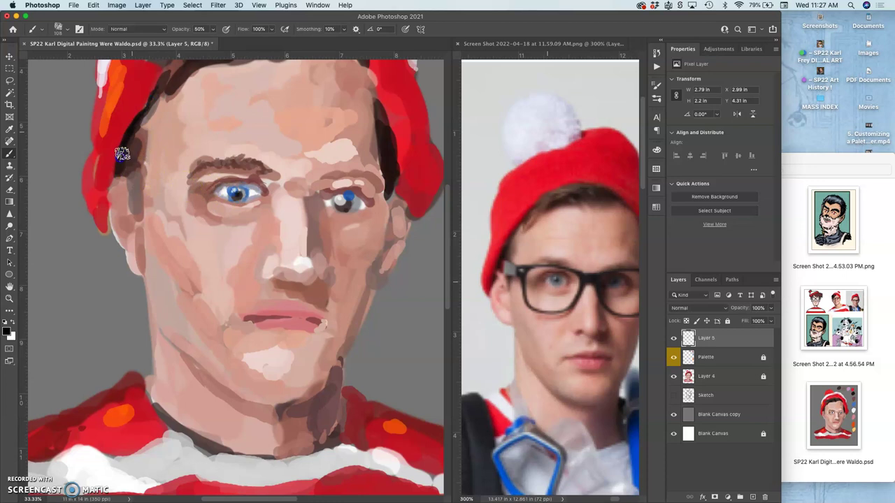
mouse_move(230, 379)
mouse_down()
mouse_move(225, 423)
mouse_move(310, 422)
mouse_move(336, 338)
mouse_move(312, 297)
mouse_up()
mouse_move(139, 210)
mouse_down()
mouse_move(136, 202)
mouse_move(186, 194)
mouse_move(170, 183)
mouse_up()
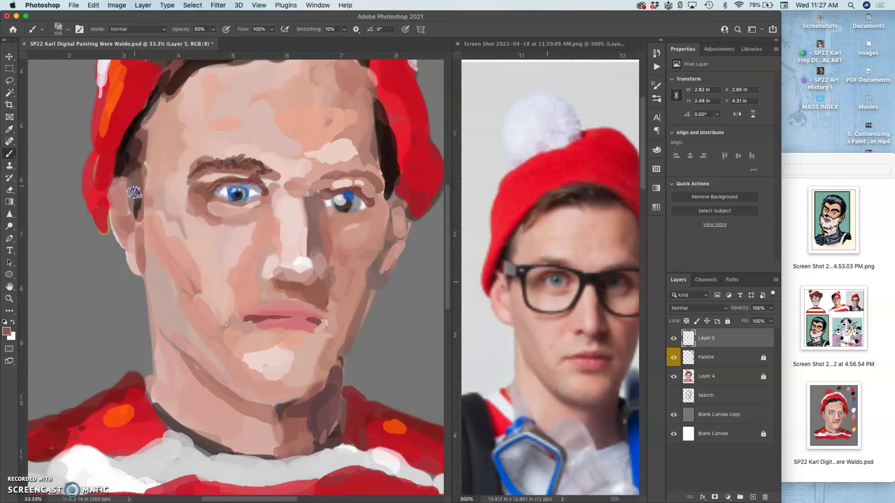
drag(139, 160, 133, 171)
Blend the left hairline from the sideburn up to the forehead with brown and skin tones sampled around the temple.
alt+click(147, 146)
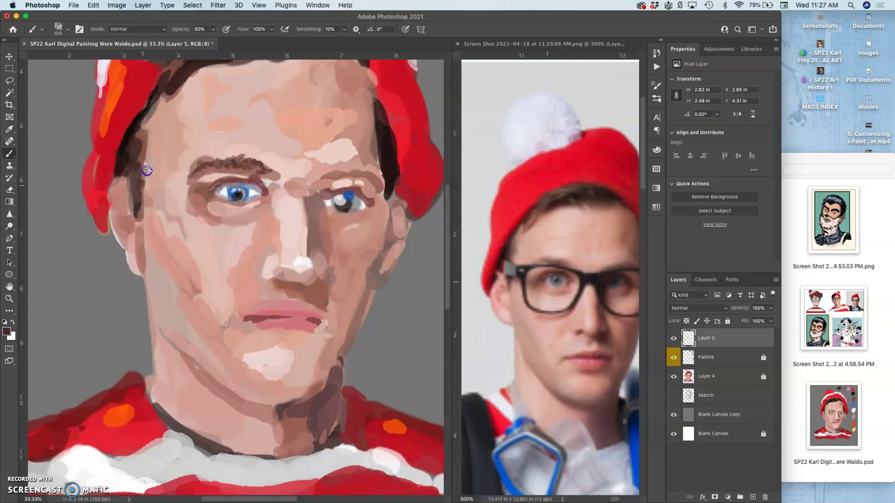
alt+click(149, 123)
drag(143, 143, 149, 175)
alt+click(150, 126)
mouse_move(141, 142)
mouse_down()
mouse_move(141, 180)
mouse_move(148, 157)
mouse_move(137, 177)
mouse_up()
alt+click(139, 208)
alt+click(142, 154)
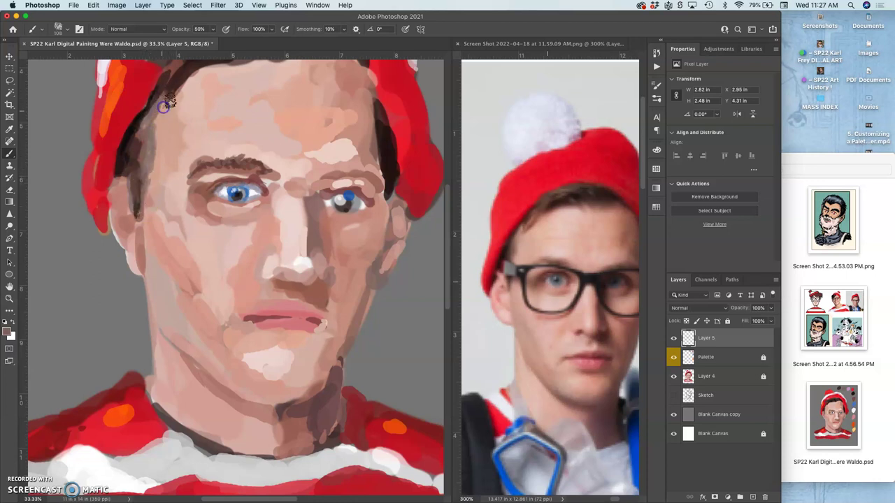
drag(163, 107, 189, 82)
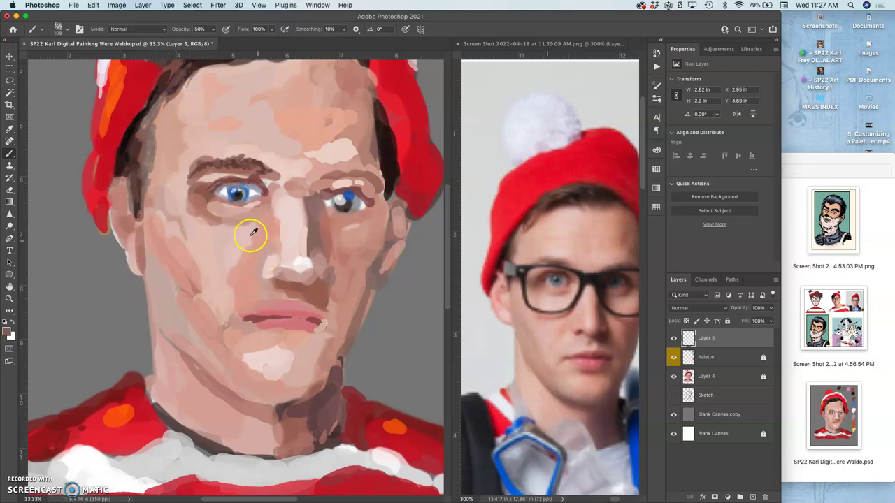
Hatch light skin texture over the left cheek and add sampled pinks below the left eye and its inner corner.
mouse_move(251, 231)
mouse_down()
mouse_move(223, 275)
mouse_move(234, 325)
mouse_move(209, 294)
mouse_up()
alt+click(261, 289)
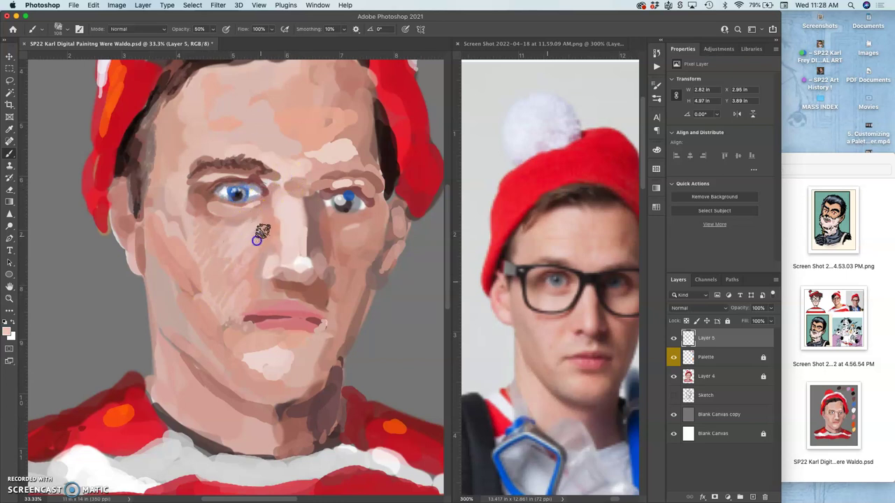
alt+click(274, 315)
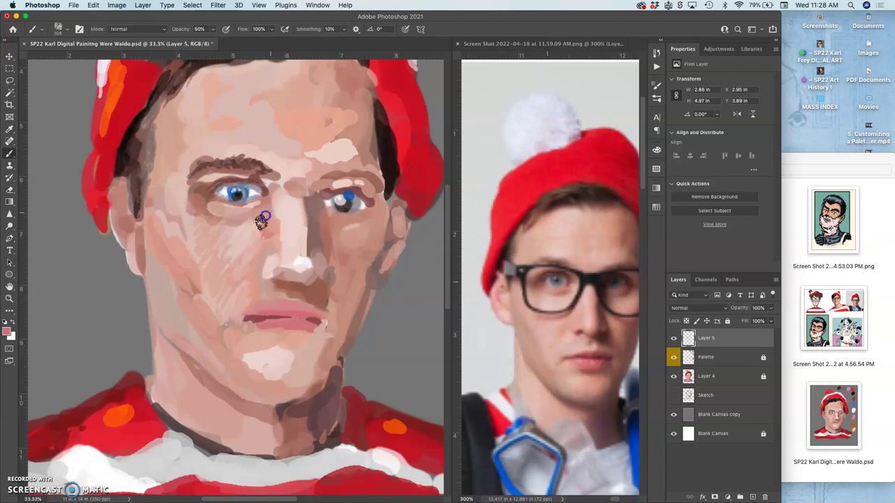
alt+click(226, 203)
drag(232, 206, 257, 202)
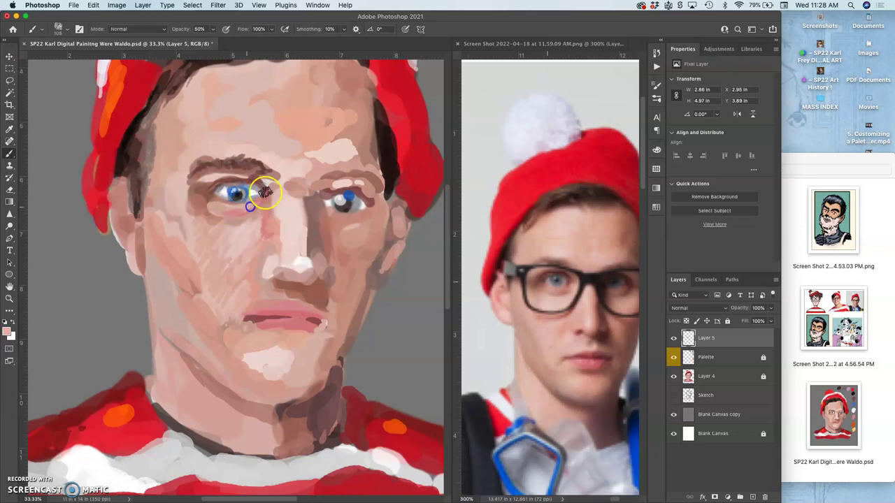
Sample a pale pink beside the mouth and dab highlights along the upper lip's edge.
alt+click(245, 304)
click(261, 300)
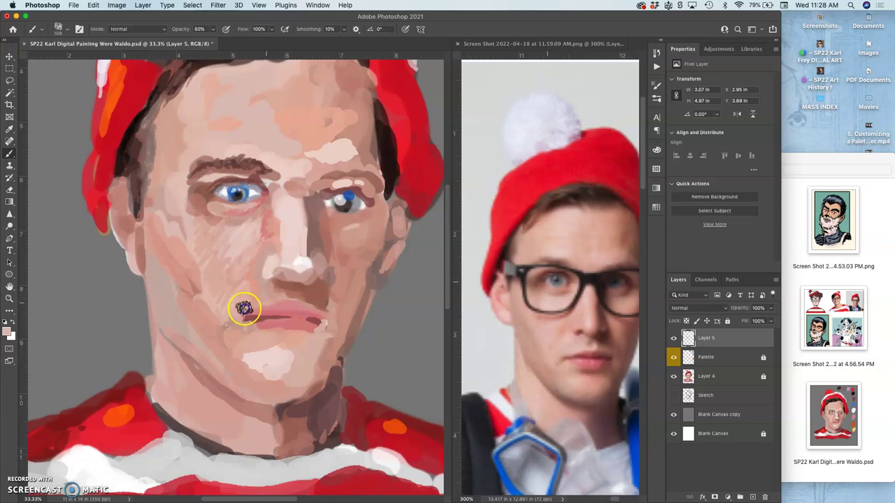
click(290, 280)
click(265, 303)
click(297, 308)
click(288, 307)
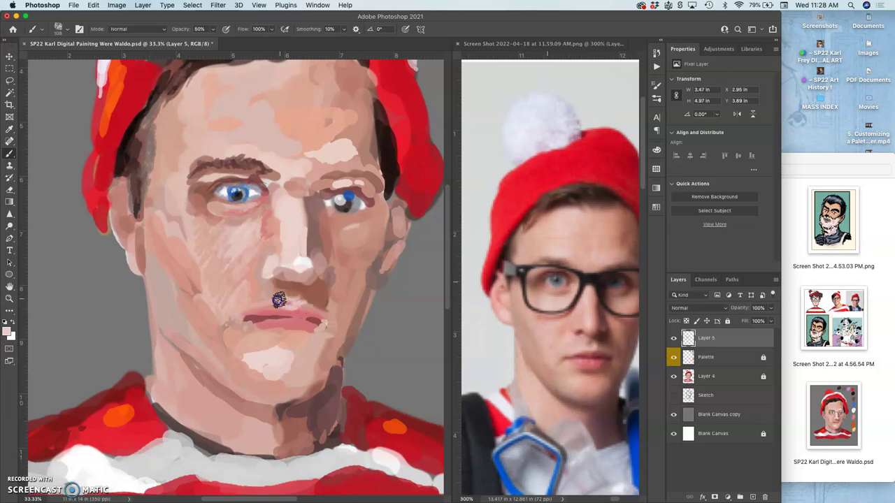
click(270, 302)
click(234, 317)
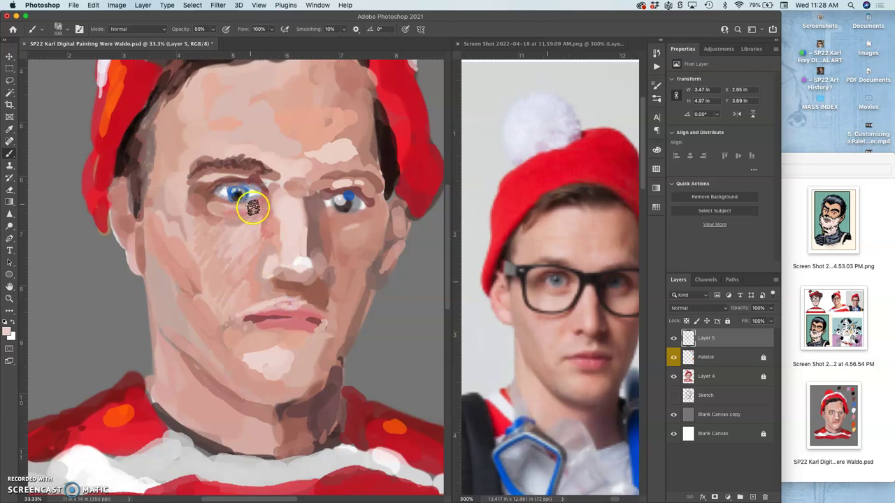
Sample the shadow tone beside the nose and hatch shading from the left eye's inner corner down toward the cheek.
click(275, 196)
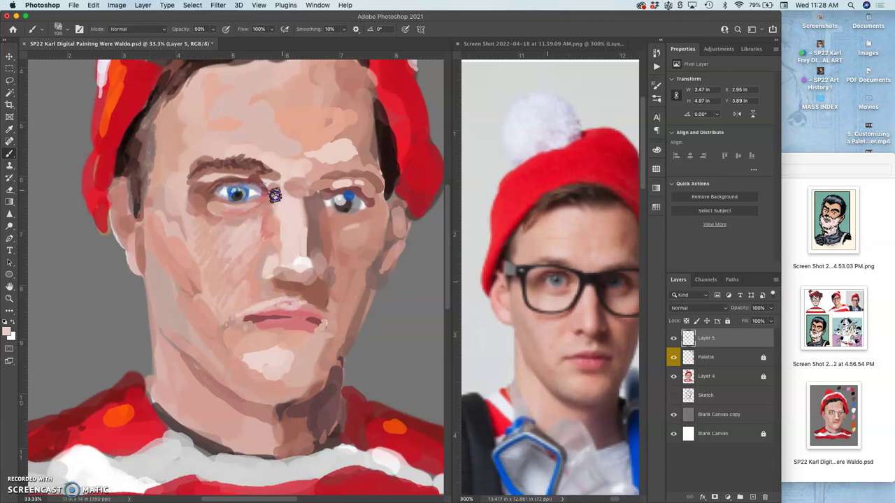
alt+click(314, 203)
drag(285, 197, 271, 211)
drag(266, 207, 246, 224)
click(267, 215)
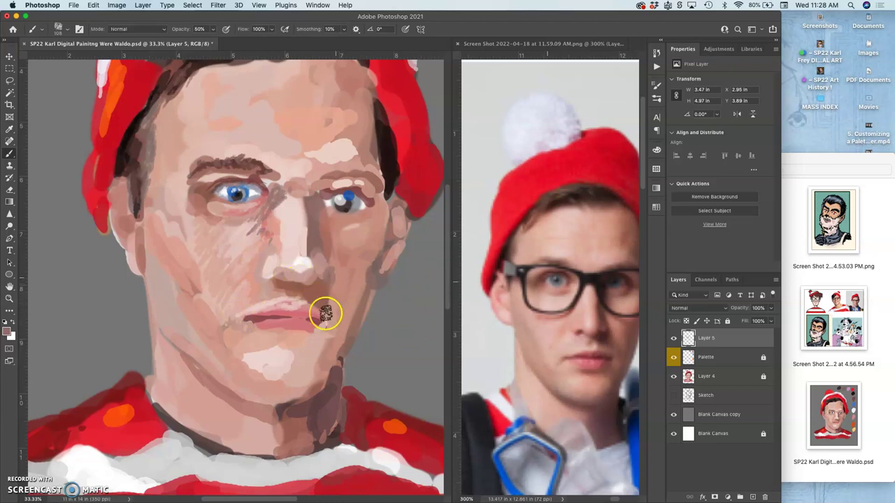
Hatch mauve shading along the left jaw, soften it with a sampled skin tone, and texture the chin's underside.
mouse_move(216, 367)
mouse_down()
mouse_move(180, 328)
mouse_move(158, 249)
mouse_move(168, 278)
mouse_move(162, 308)
mouse_move(176, 289)
mouse_move(198, 320)
mouse_up()
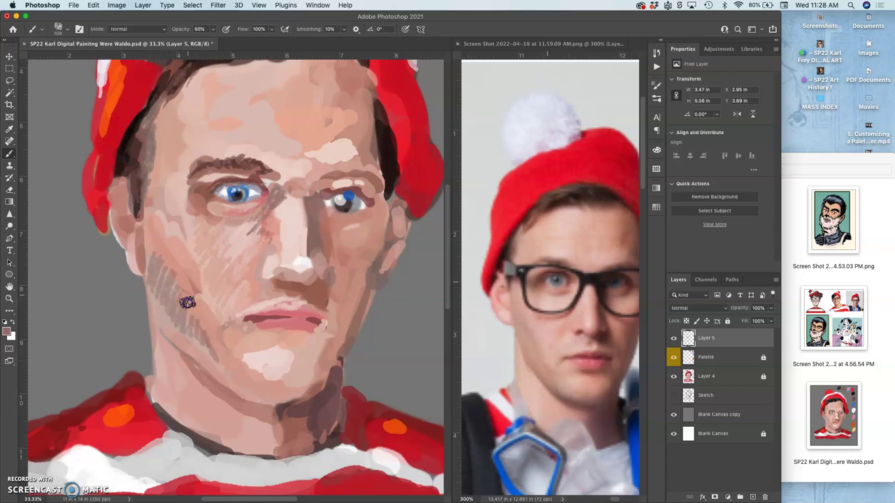
alt+click(180, 261)
drag(179, 307, 211, 341)
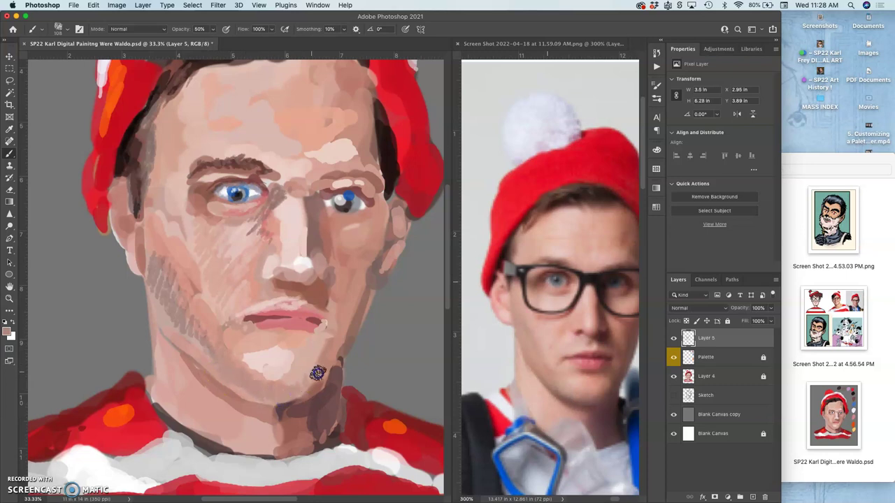
drag(320, 370, 310, 375)
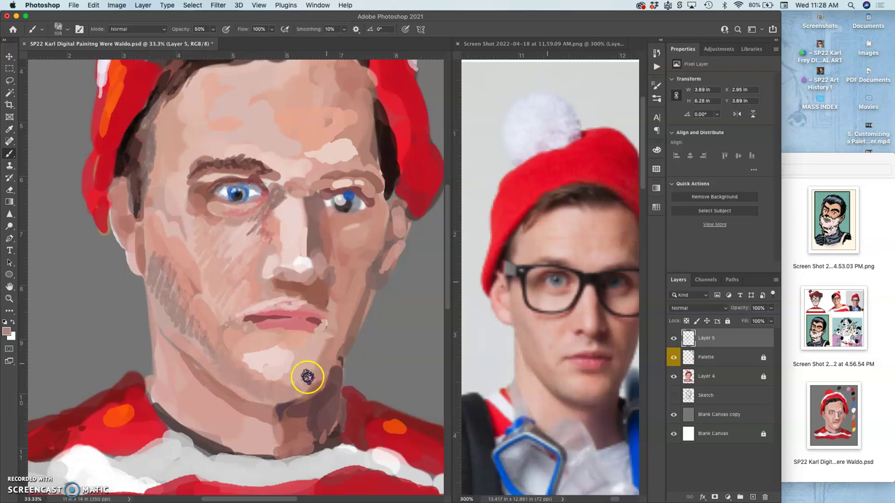
Bring the bearded werewolf illustration in the reference document into view at 200%.
click(531, 284)
drag(543, 215, 576, 90)
drag(515, 289, 568, 125)
drag(522, 232, 617, 208)
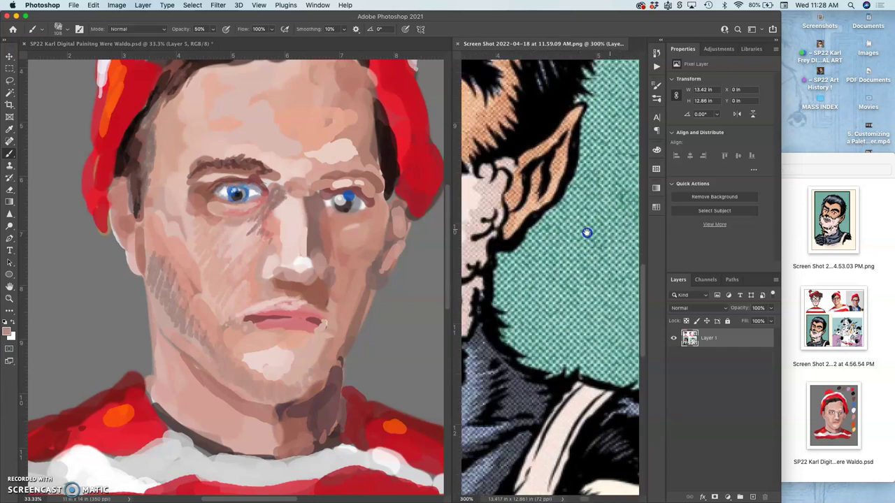
drag(595, 238, 629, 245)
drag(560, 246, 602, 296)
drag(549, 275, 591, 261)
key(super+minus)
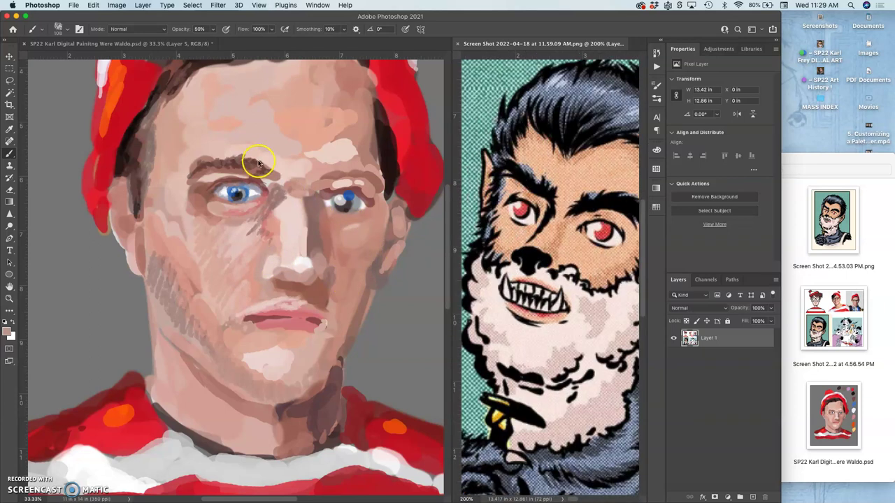
Sample the near-black hair colour and paint shaggy tufts along the left temple and over the left eyebrow.
alt+click(144, 129)
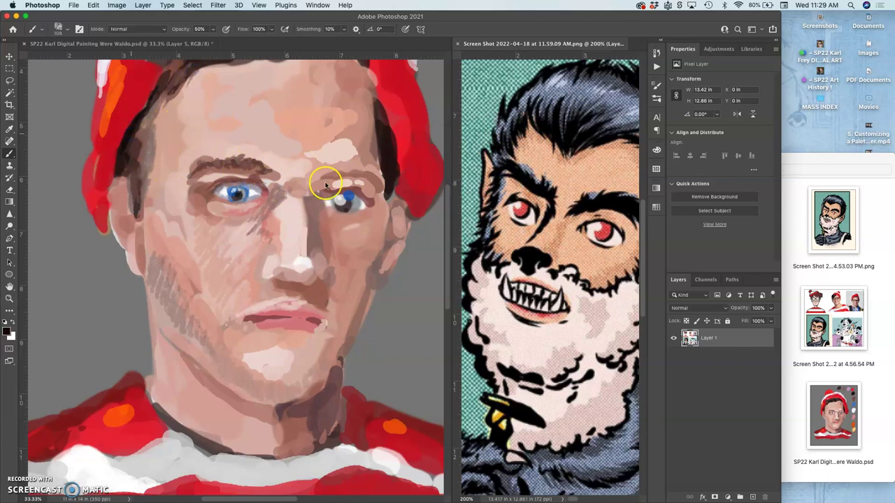
click(176, 103)
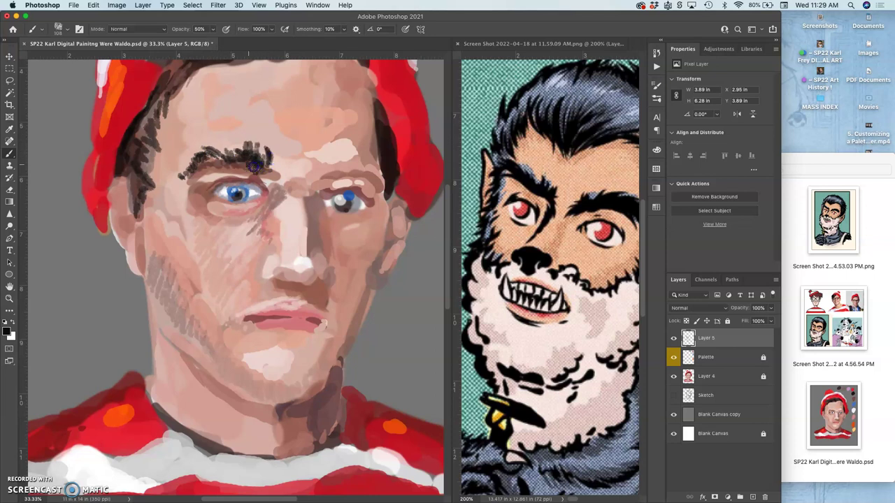
Inspect the left eye and eyebrow at 100% with Layer 5 hidden and shown, and return to the portrait at 25%.
key(super+equal)
key(super+equal)
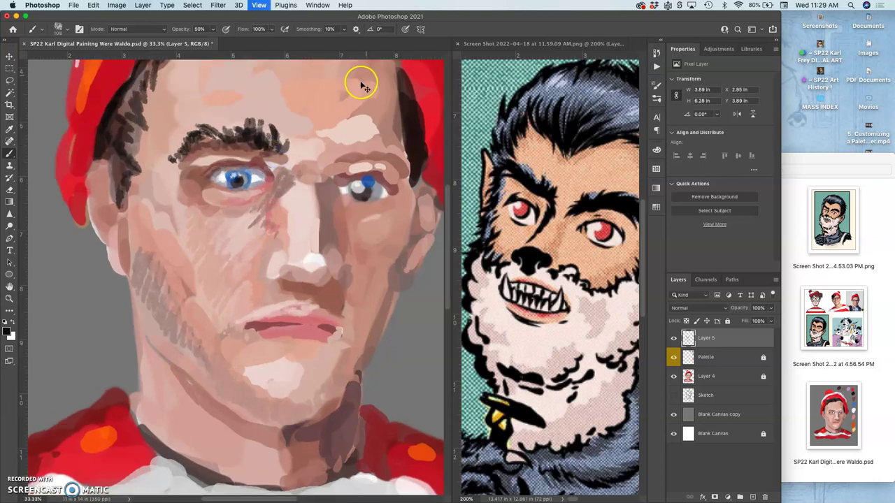
key(super+equal)
drag(310, 144, 303, 281)
mouse_move(303, 133)
mouse_down()
mouse_move(305, 168)
mouse_move(291, 130)
mouse_move(278, 181)
mouse_up()
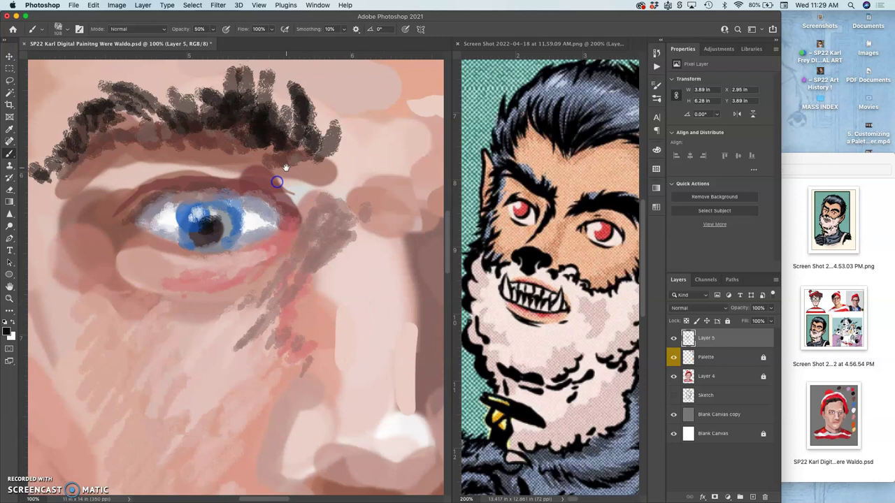
click(673, 338)
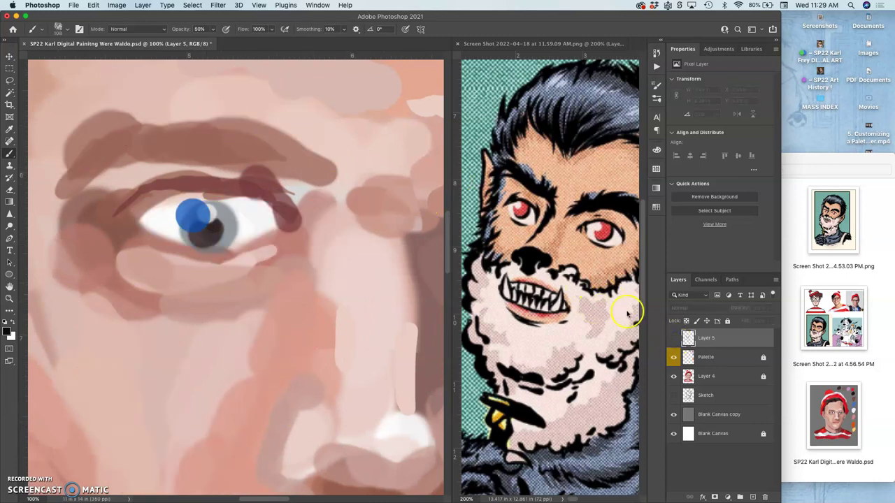
click(673, 337)
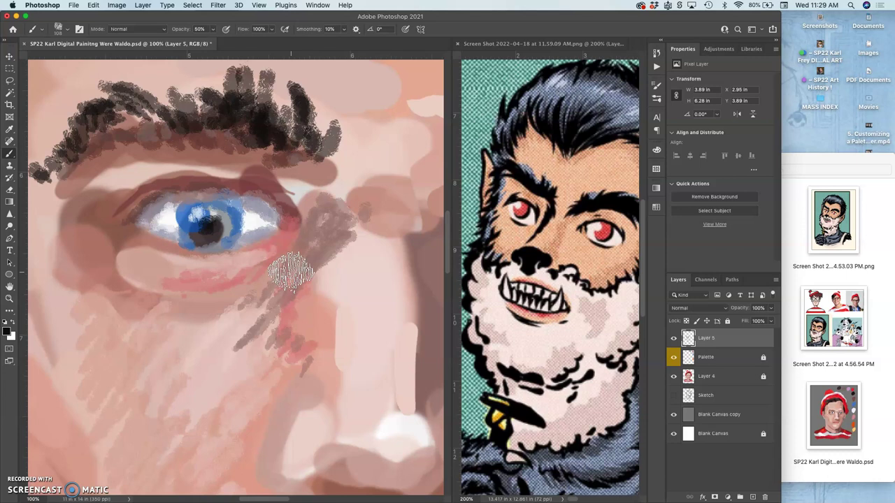
click(120, 126)
key(super+minus)
key(super+minus)
key(super+minus)
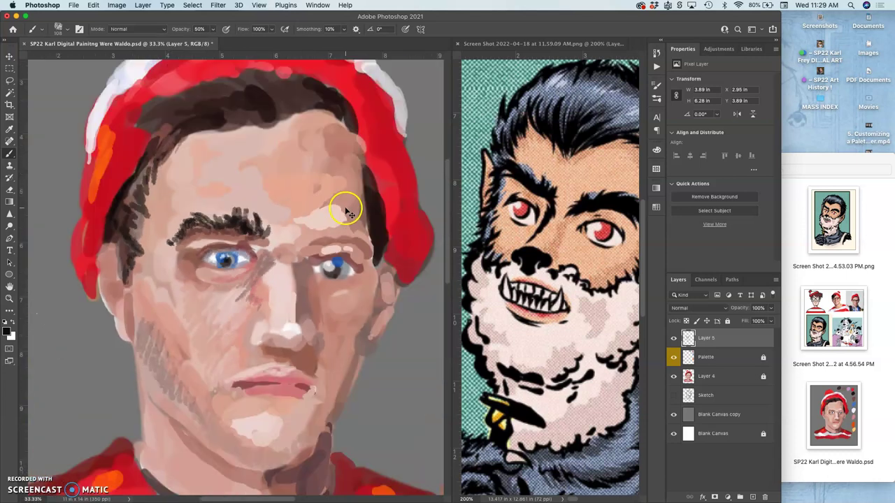
key(super+minus)
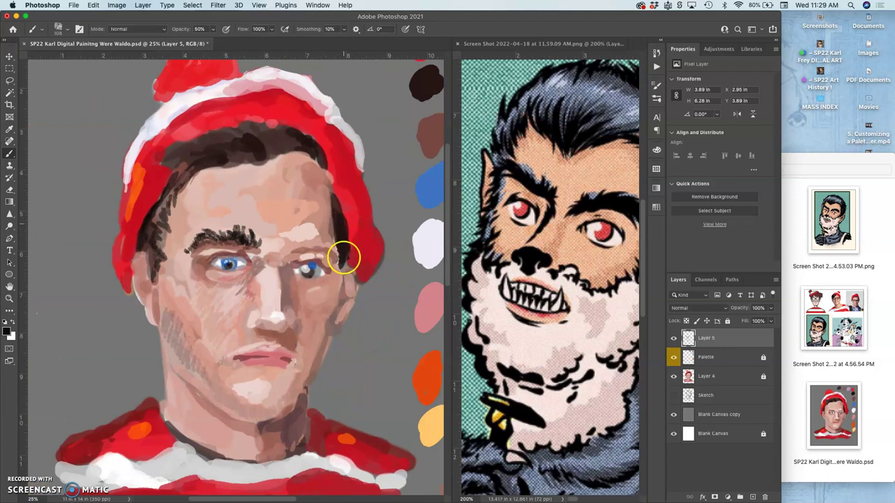
Revert the portrait through its History to the state before the shaggy dark tufts on the left temple and eyebrow.
click(656, 53)
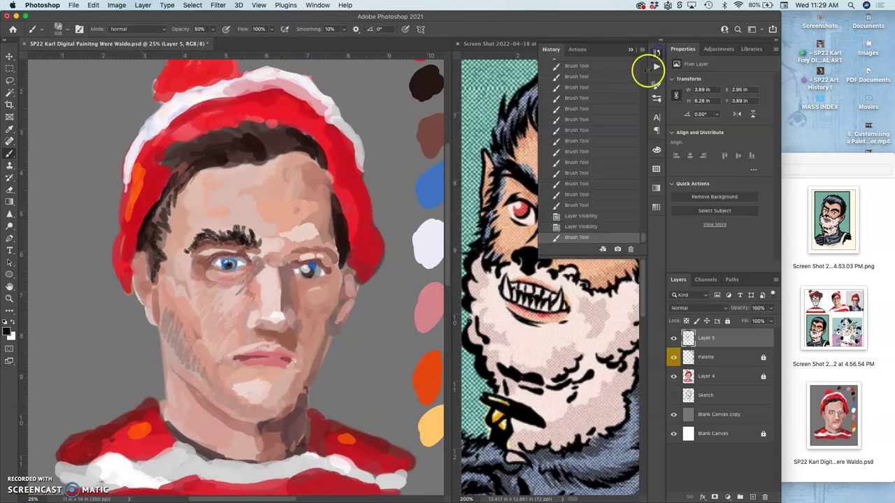
click(575, 224)
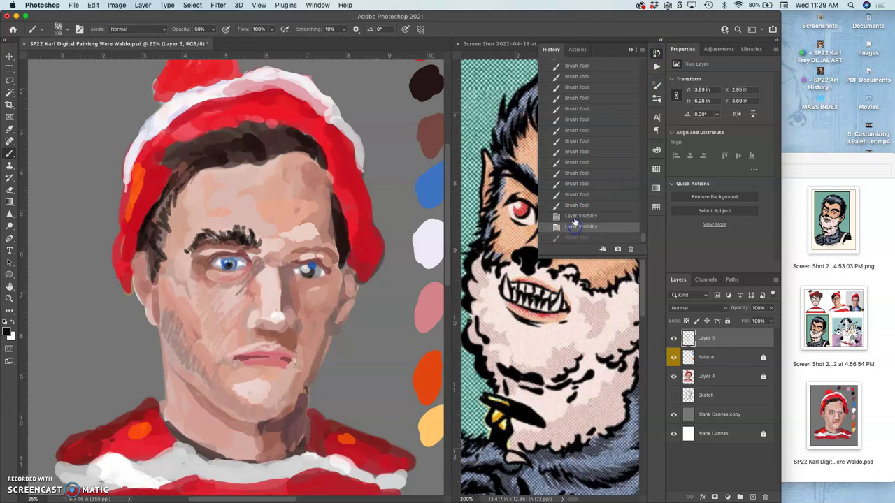
click(576, 216)
click(576, 196)
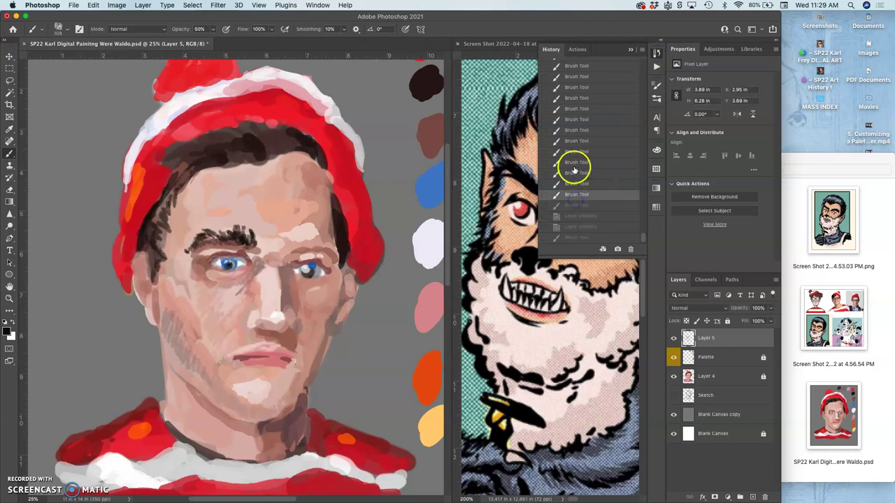
click(573, 207)
drag(574, 197, 573, 116)
drag(643, 237, 643, 224)
drag(576, 149, 578, 74)
click(641, 225)
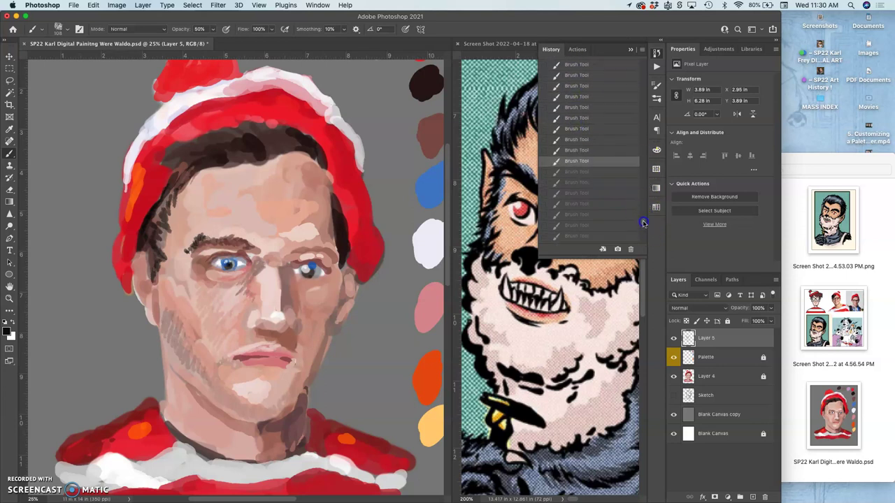
click(578, 126)
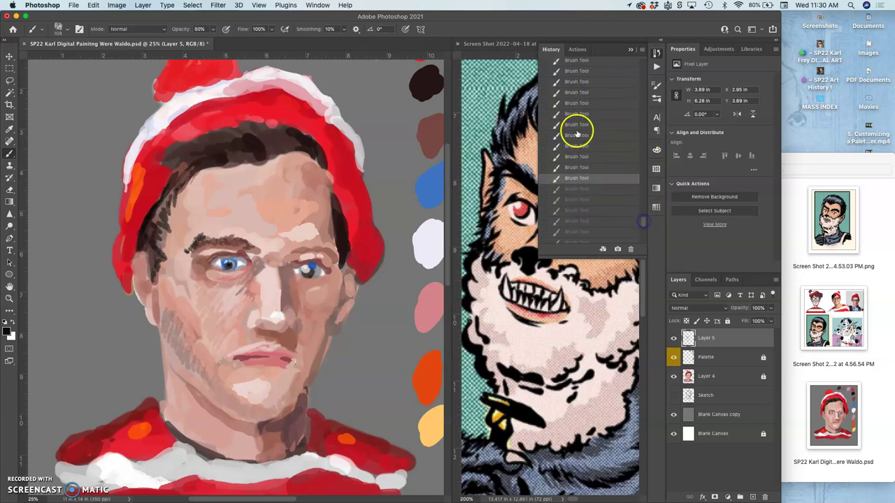
click(641, 216)
drag(574, 183, 578, 131)
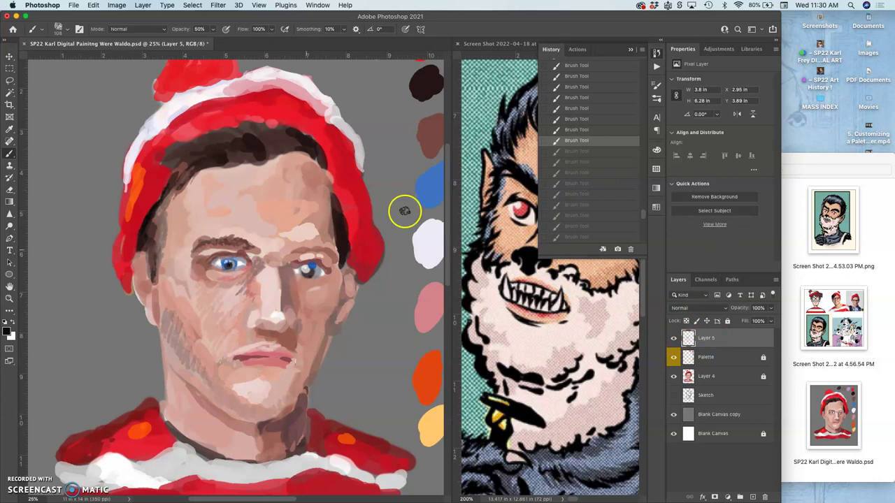
click(630, 49)
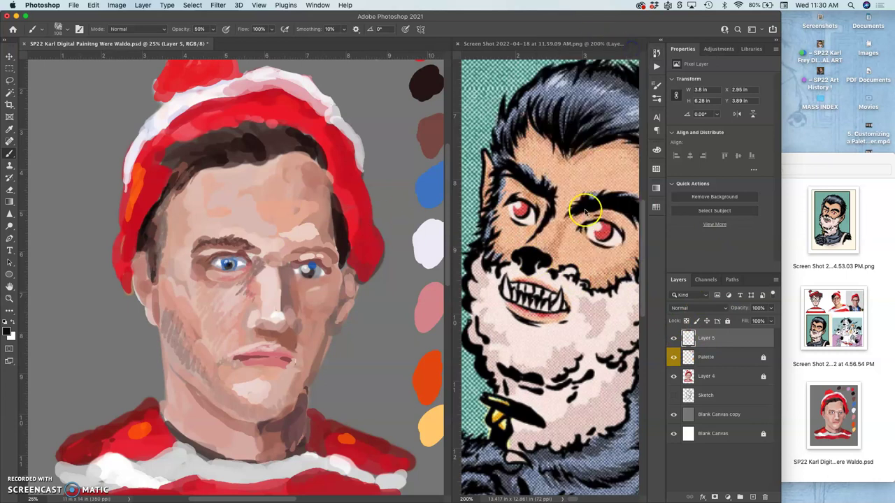
Bring the cartoon Waldo's face and striped hat into view in the reference document.
click(573, 200)
scroll(580, 216, up, 10)
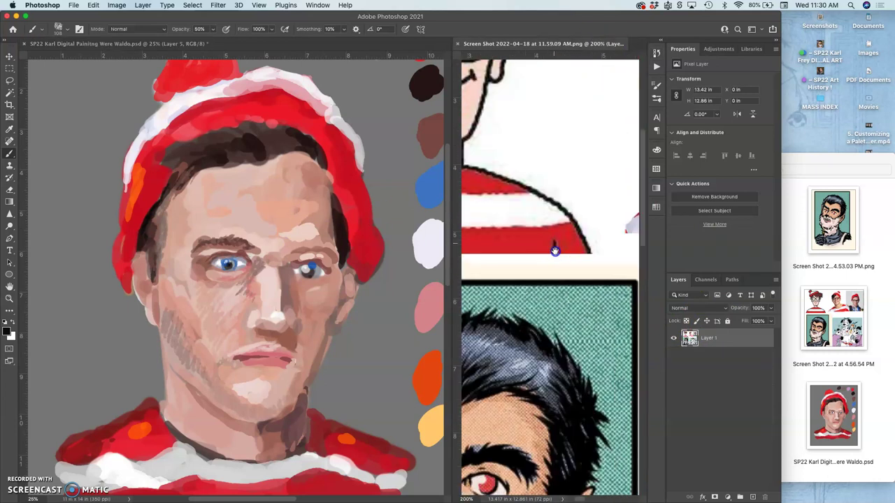
scroll(615, 234, up, 2)
scroll(549, 255, right, 10)
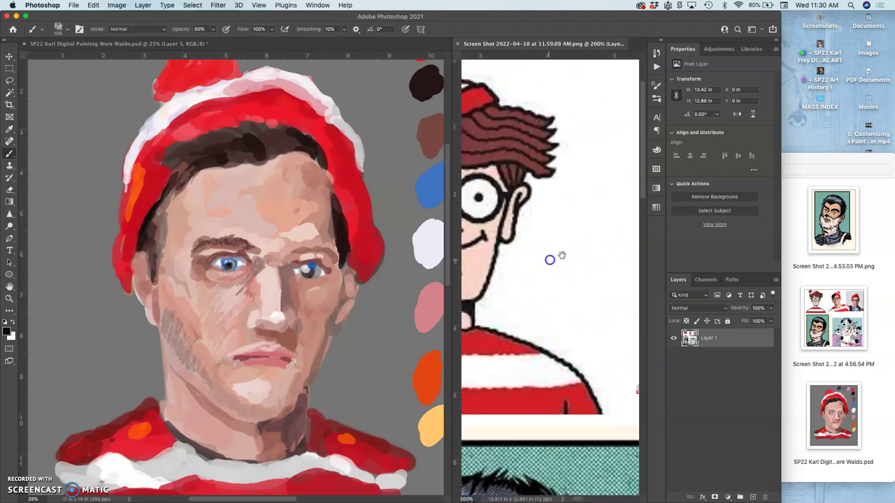
scroll(523, 250, down, 5)
scroll(523, 250, left, 10)
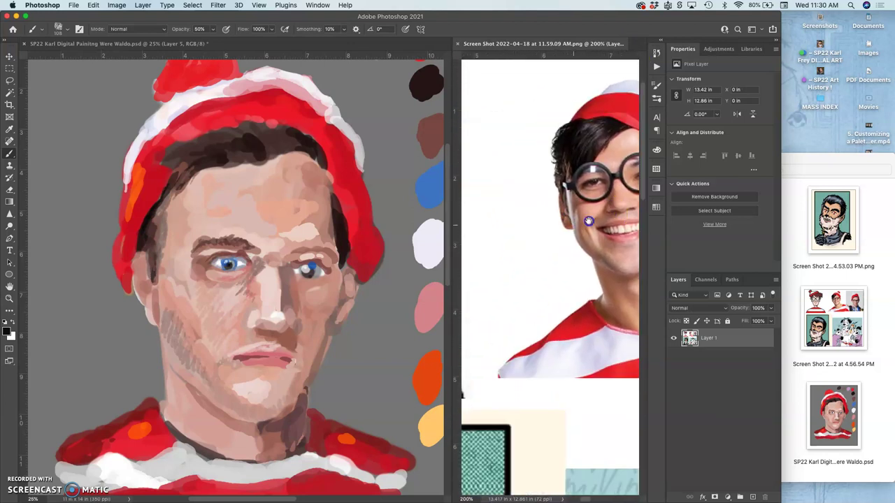
scroll(580, 269, up, 3)
scroll(580, 269, left, 2)
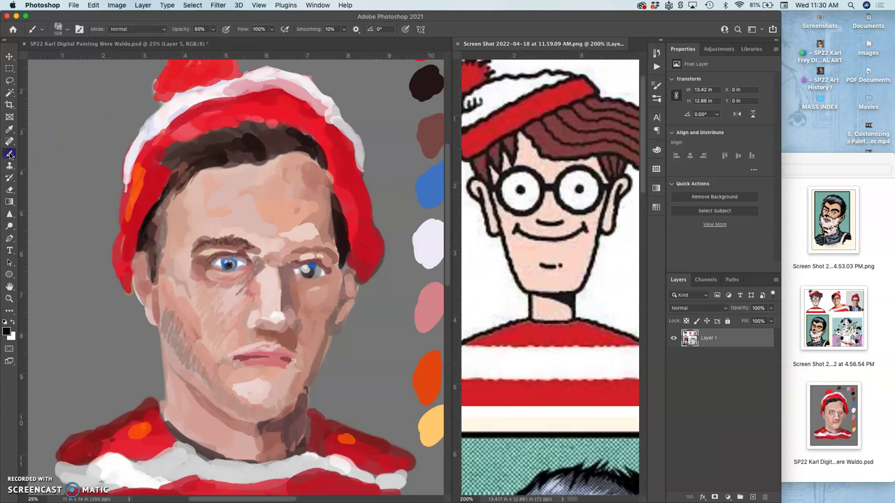
Texture the chin and the right eye's edge, and add red sampled from the hat around both eyes.
click(256, 373)
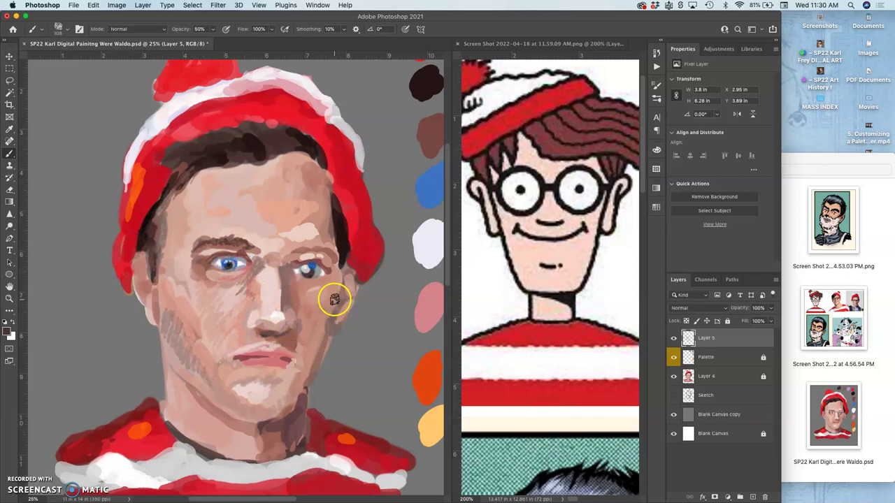
mouse_move(336, 294)
mouse_down()
mouse_move(344, 273)
mouse_move(340, 293)
mouse_move(319, 262)
mouse_move(312, 273)
mouse_move(248, 258)
mouse_move(294, 267)
mouse_up()
alt+click(346, 202)
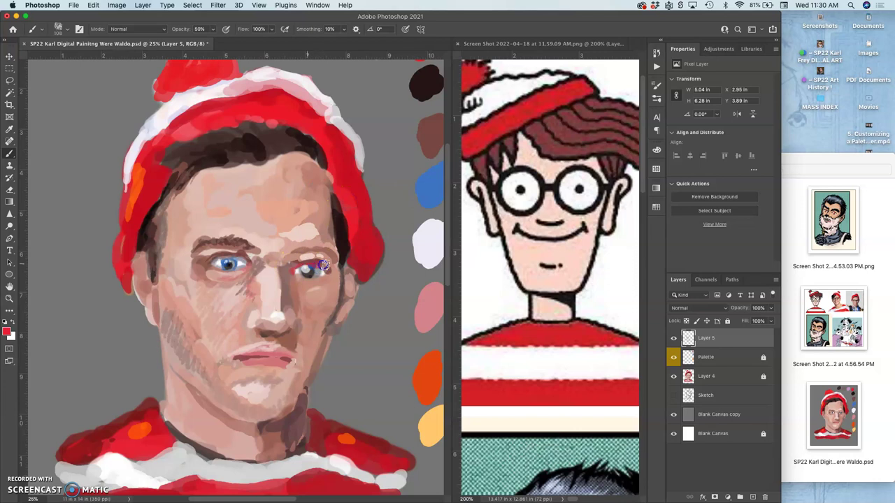
mouse_move(209, 274)
mouse_down()
mouse_move(214, 256)
mouse_move(224, 259)
mouse_move(209, 264)
mouse_move(231, 254)
mouse_move(224, 257)
mouse_move(246, 263)
mouse_up()
Soften the red strokes around both eyes with a light skin tone sampled from the left cheek.
alt+click(195, 297)
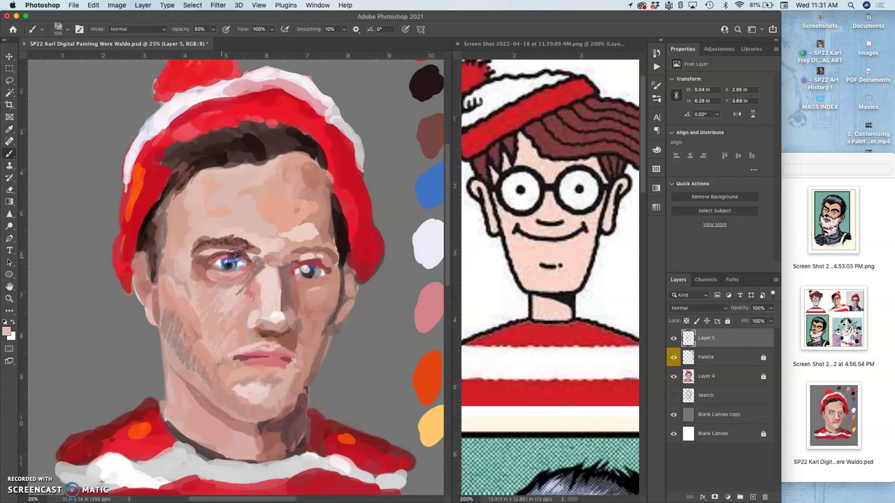
drag(241, 258, 209, 262)
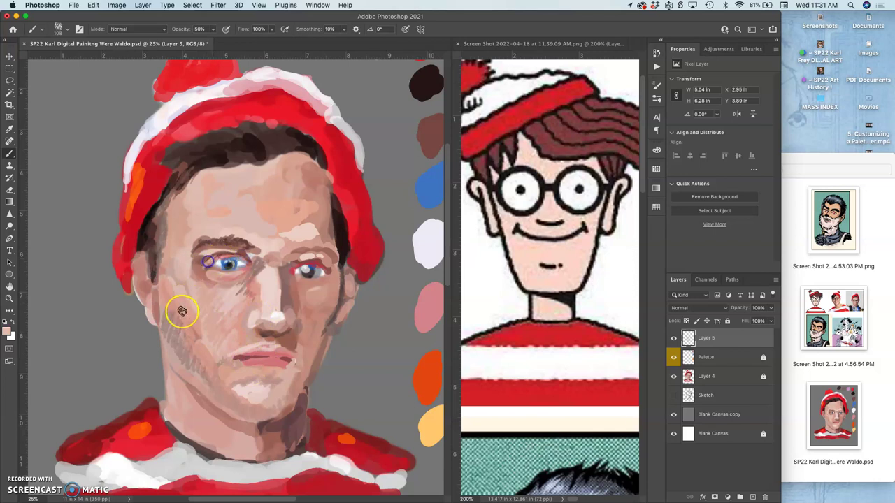
click(313, 263)
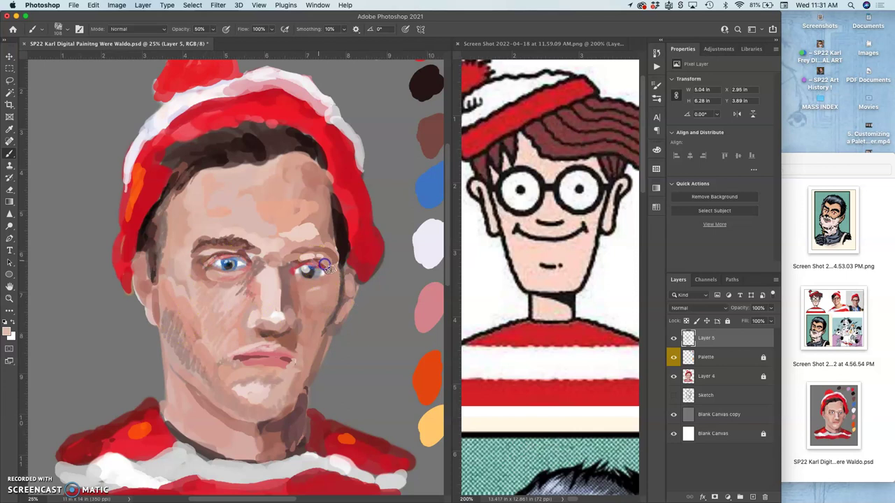
Rework the right eye's iris, white and dark accents with blue, grey and dark tones sampled from the left eye.
alt+click(231, 262)
click(313, 272)
alt+click(230, 266)
alt+click(216, 266)
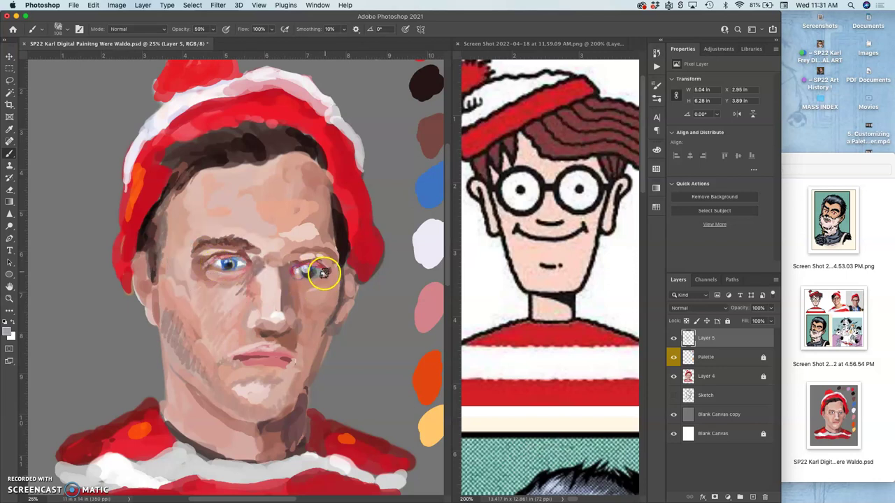
alt+click(231, 264)
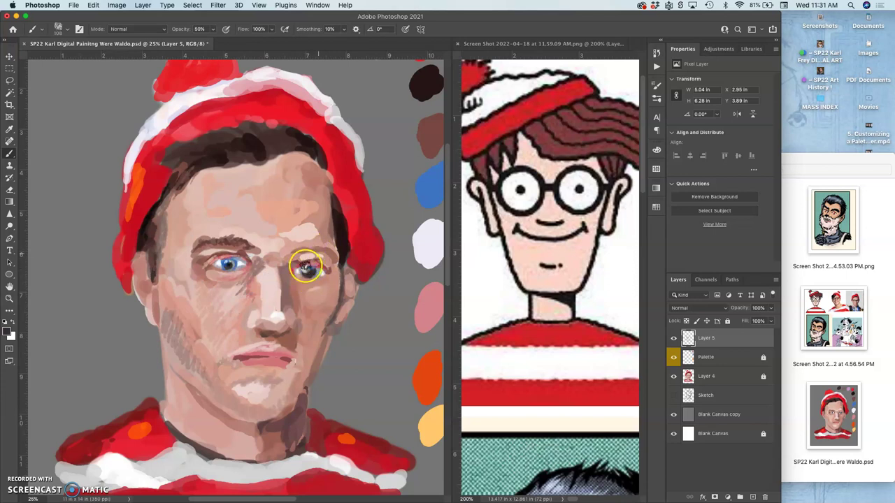
click(9, 81)
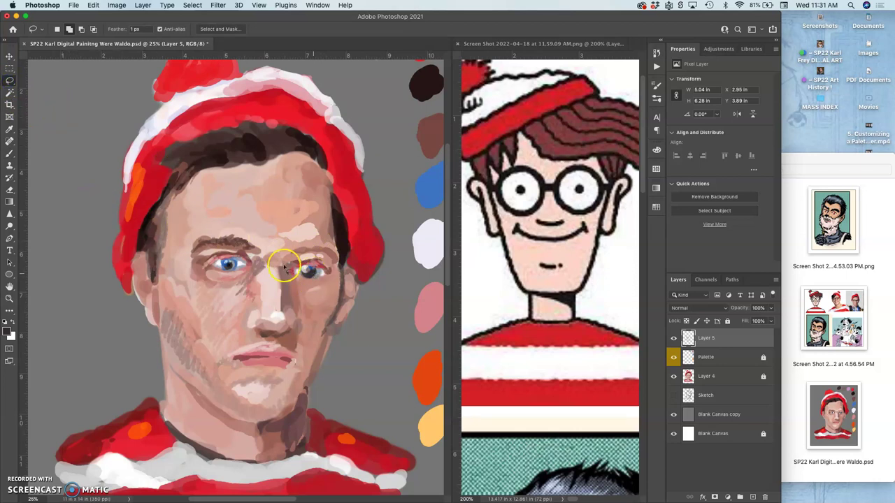
click(10, 152)
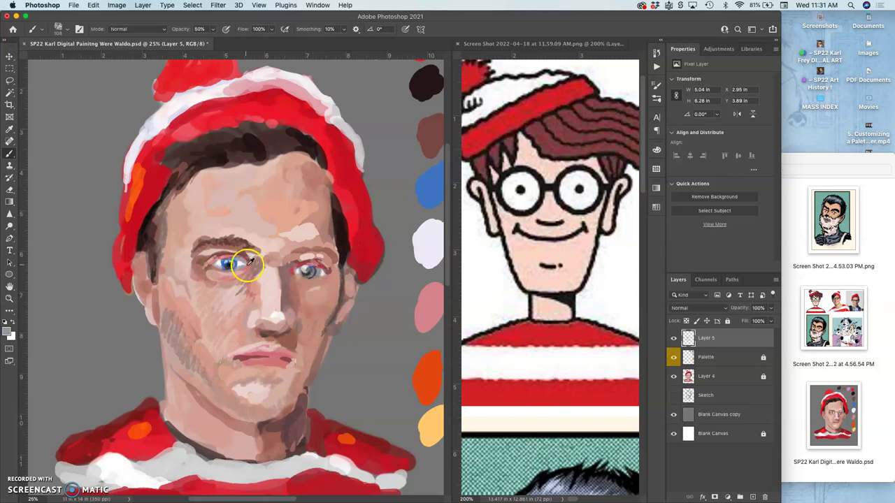
Touch up both irises with blues sampled from the left eye.
alt+click(225, 264)
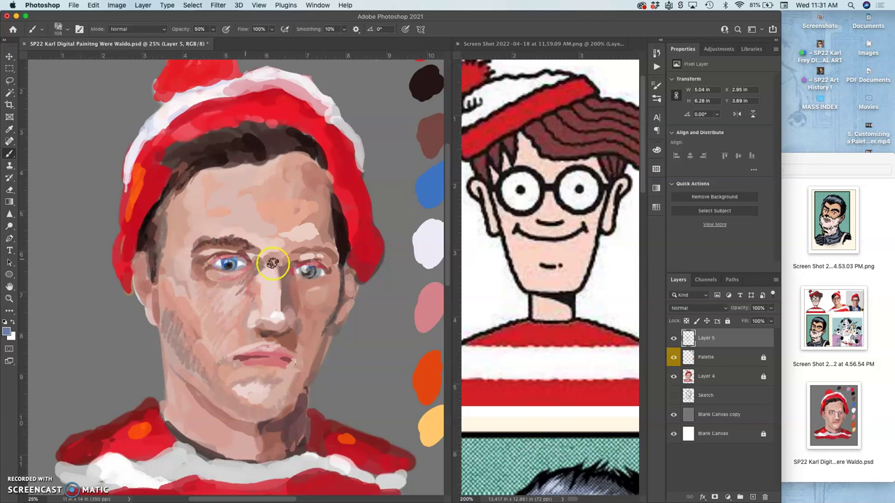
alt+click(231, 260)
drag(230, 259, 226, 264)
click(306, 263)
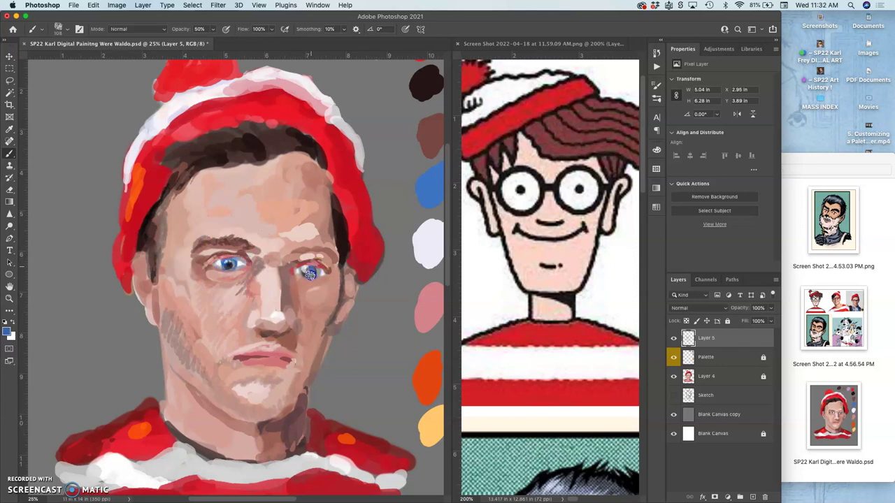
alt+click(229, 265)
click(309, 272)
Define the right eye's upper lid and pupil with sampled dark tones, and stroke reddish brown around the left eye.
mouse_move(329, 266)
mouse_down()
mouse_move(330, 308)
mouse_move(316, 300)
mouse_move(308, 269)
mouse_move(238, 248)
mouse_move(318, 262)
mouse_up()
alt+click(234, 259)
click(309, 265)
mouse_move(295, 269)
mouse_down()
mouse_move(293, 317)
mouse_move(328, 318)
mouse_move(332, 296)
mouse_move(325, 325)
mouse_move(294, 335)
mouse_up()
drag(231, 267, 206, 262)
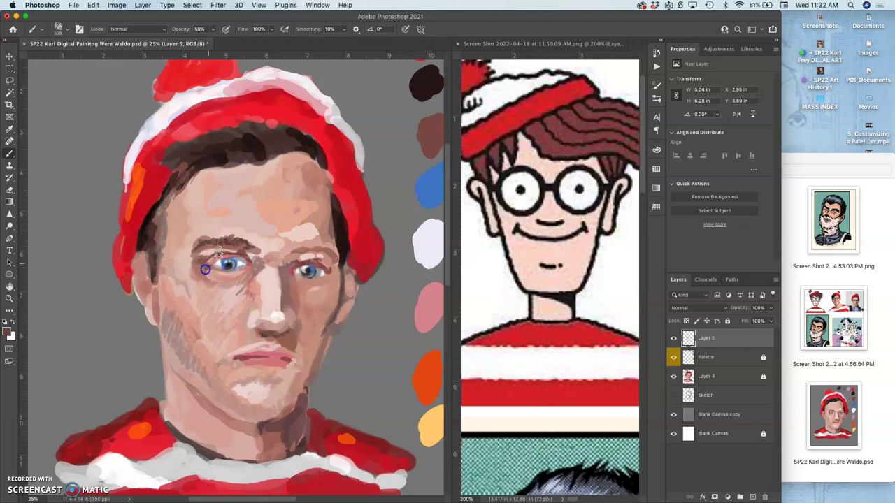
Stroke the palette's orange around the left eye's inner corner, and sample the palette's blue for the eye area.
alt+click(427, 371)
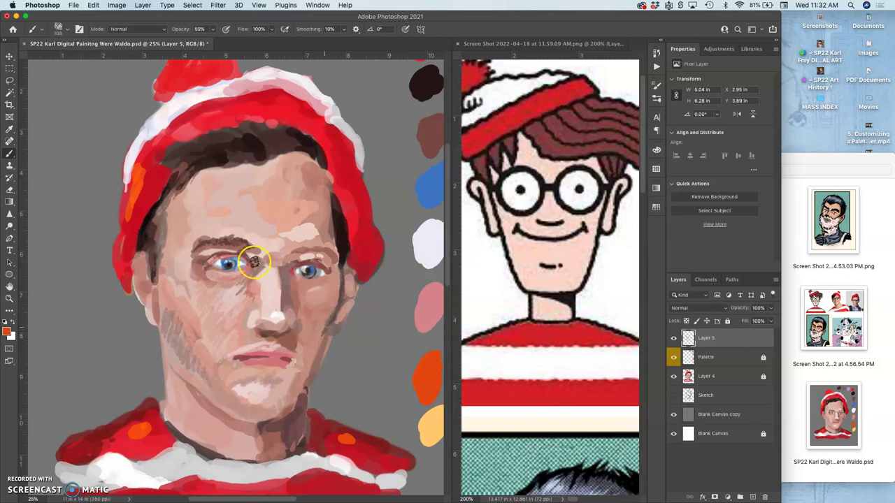
drag(230, 255, 246, 268)
alt+click(426, 188)
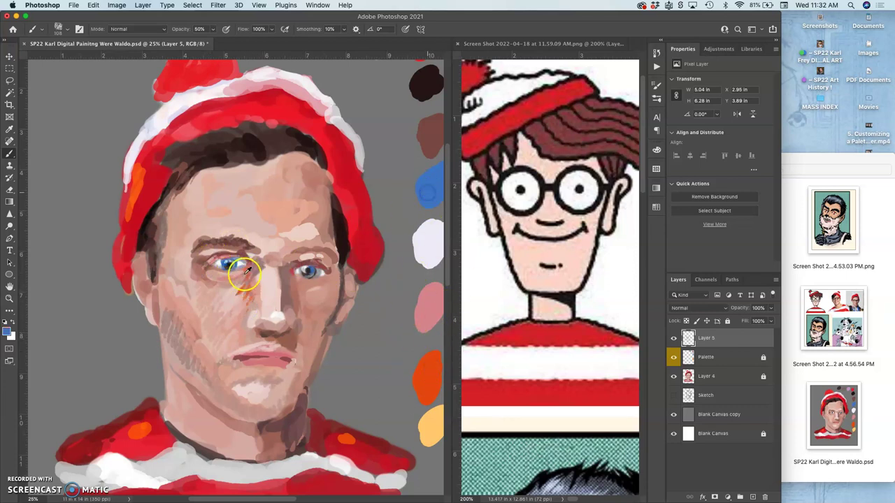